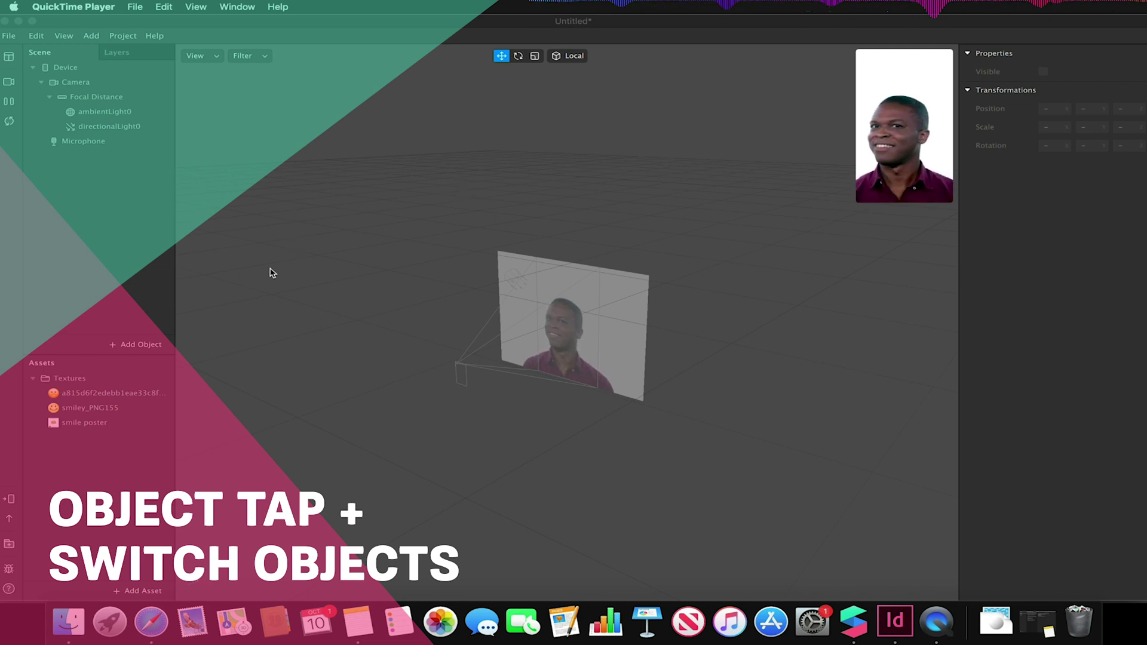
Review the project's platform properties under Edit Properties and confirm with Done
left_click(161, 7)
left_click(119, 37)
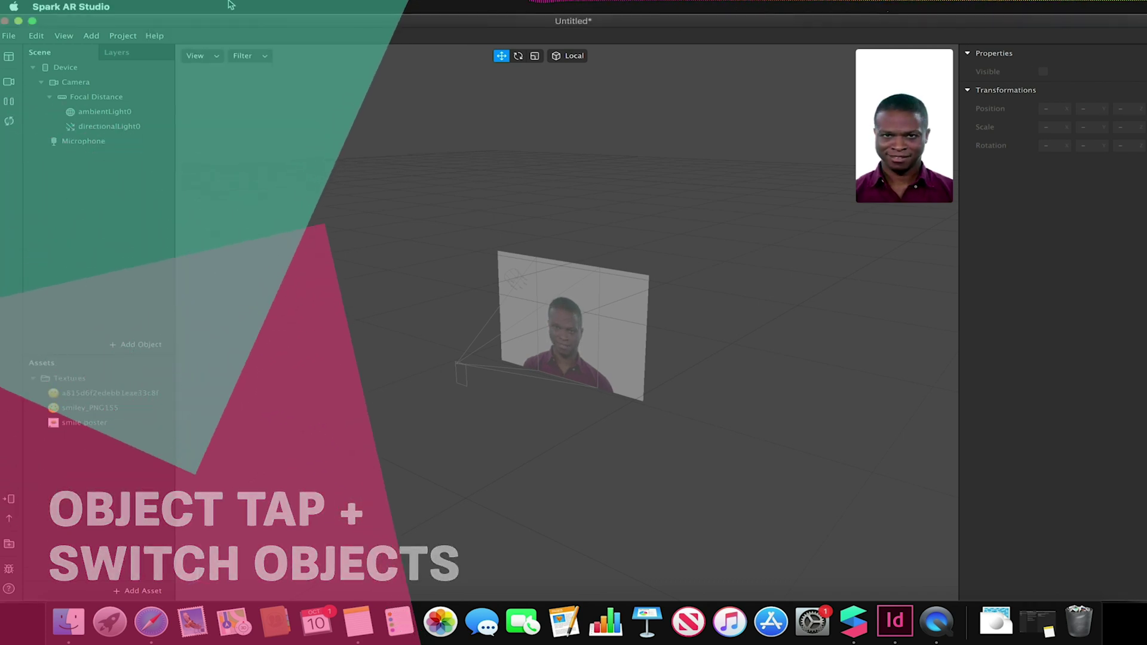
left_click(123, 36)
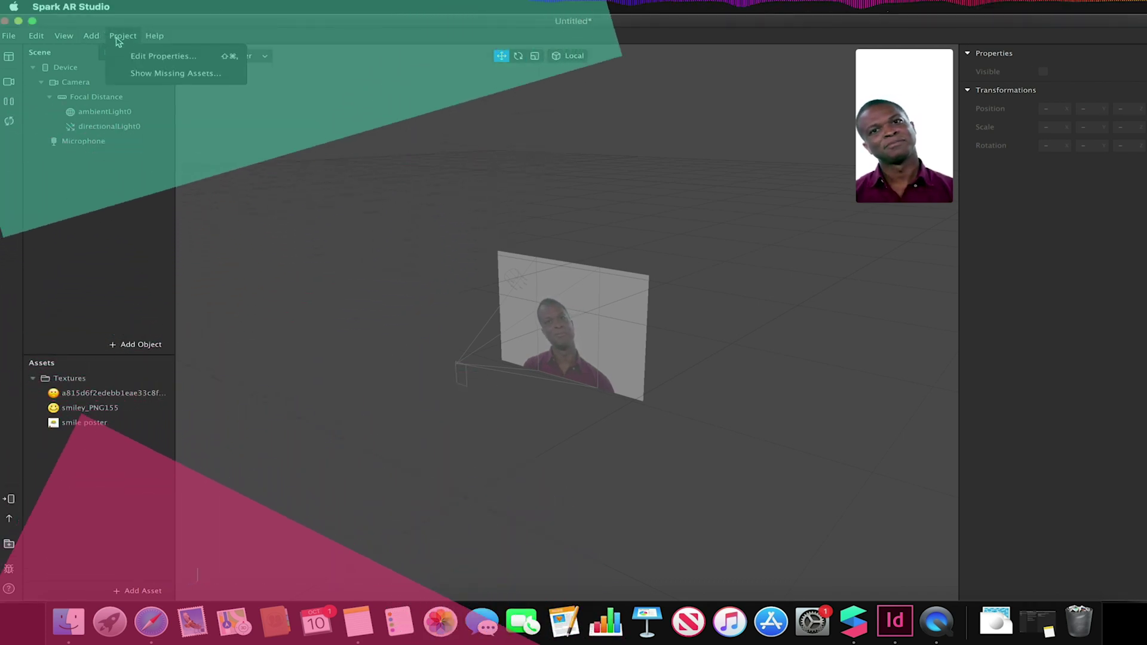
left_click(141, 57)
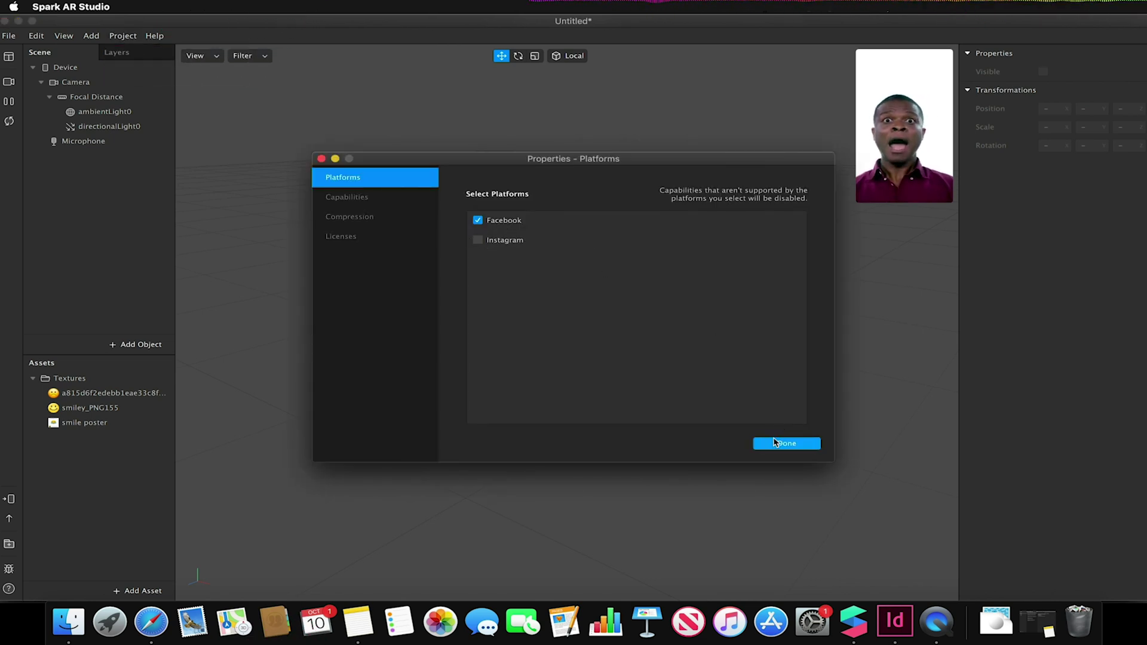
left_click(786, 444)
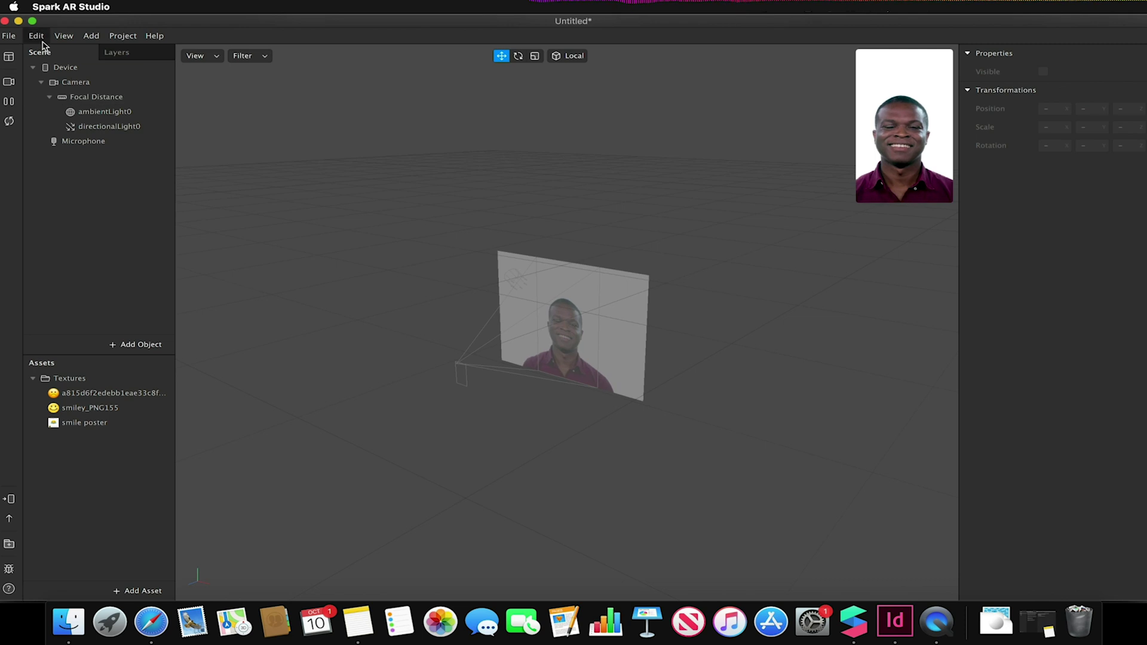
Insert a Target Tracker object into the scene
left_click(135, 347)
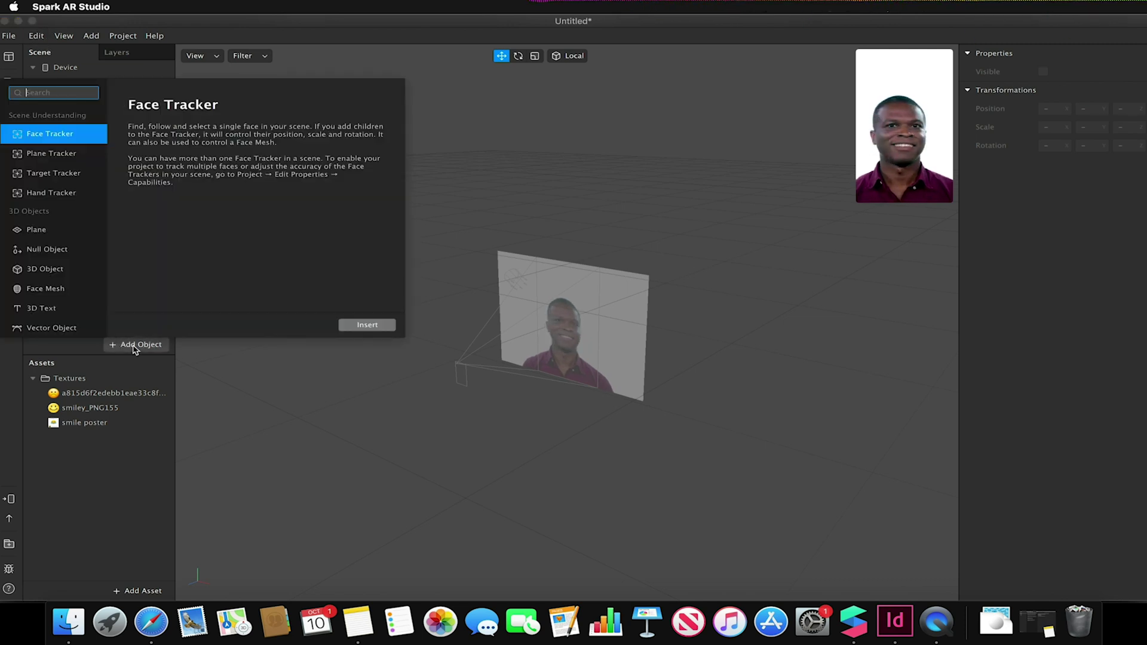
left_click(57, 174)
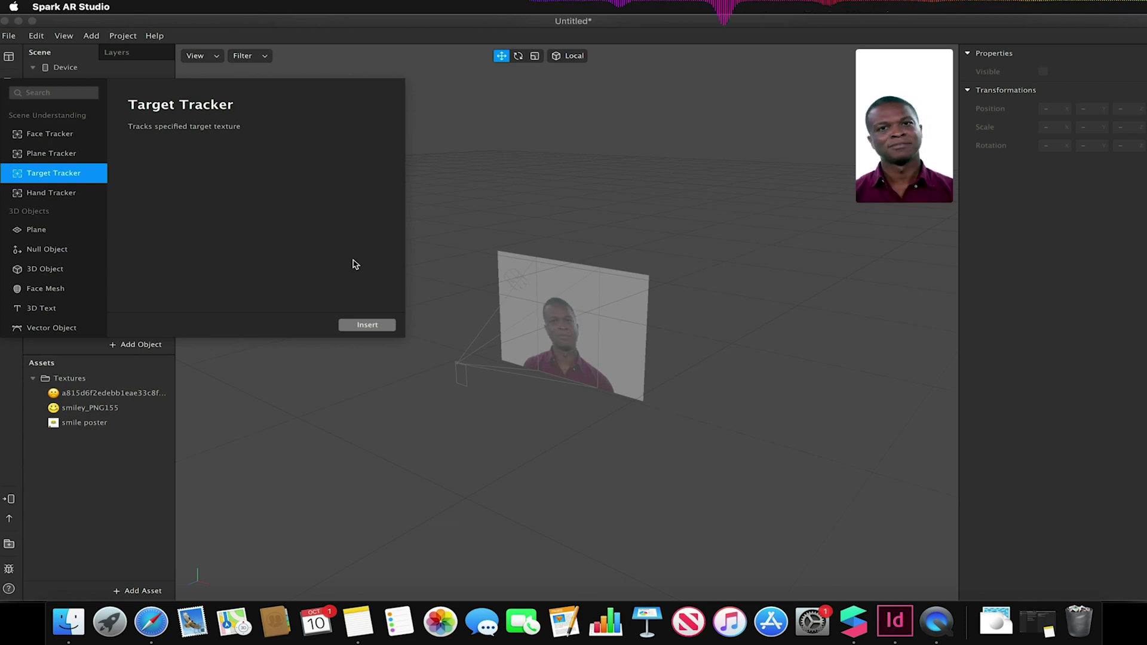
left_click(348, 327)
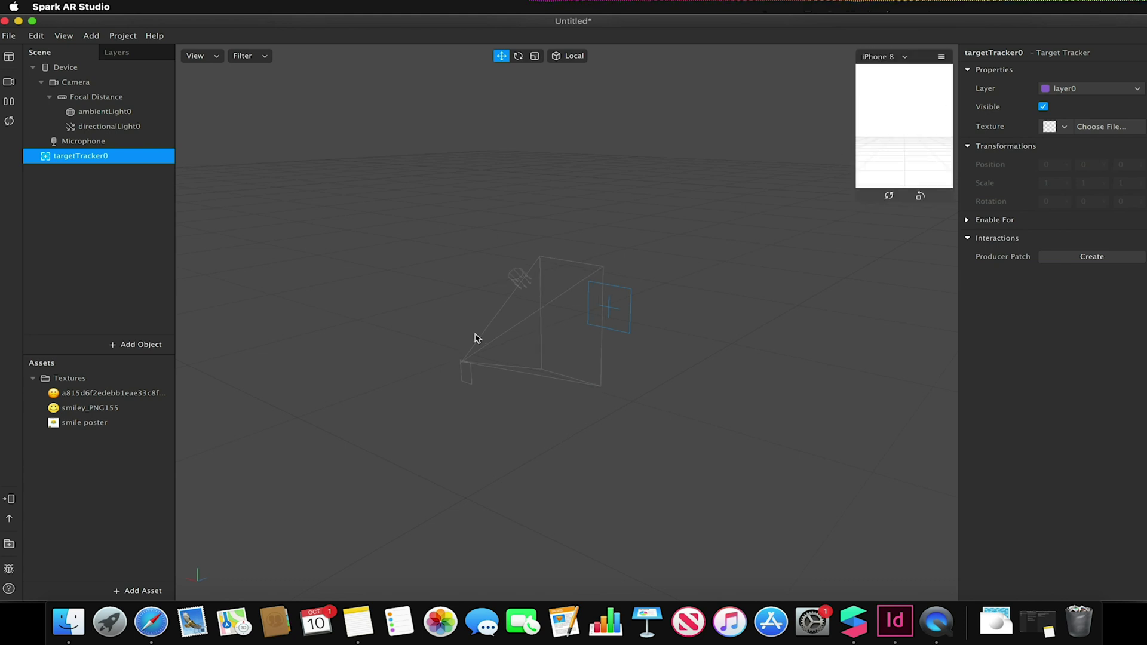
Preview the imported textures, then set the target tracker's texture to smile poster
left_click(90, 424)
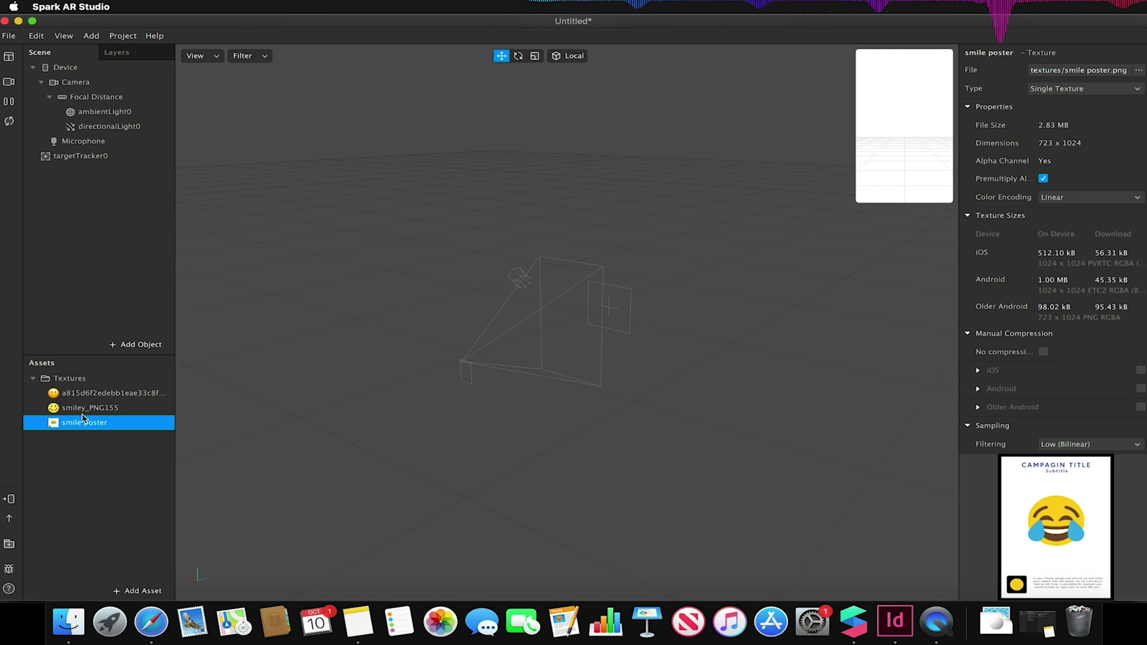
left_click(85, 407)
left_click(85, 396)
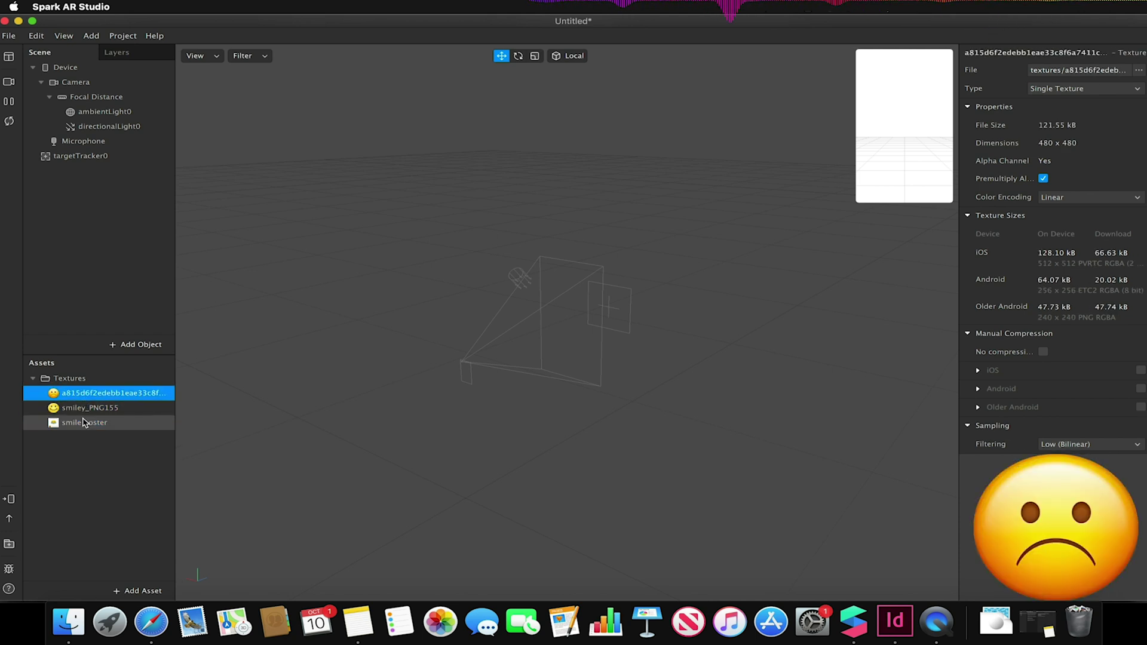
left_click(84, 422)
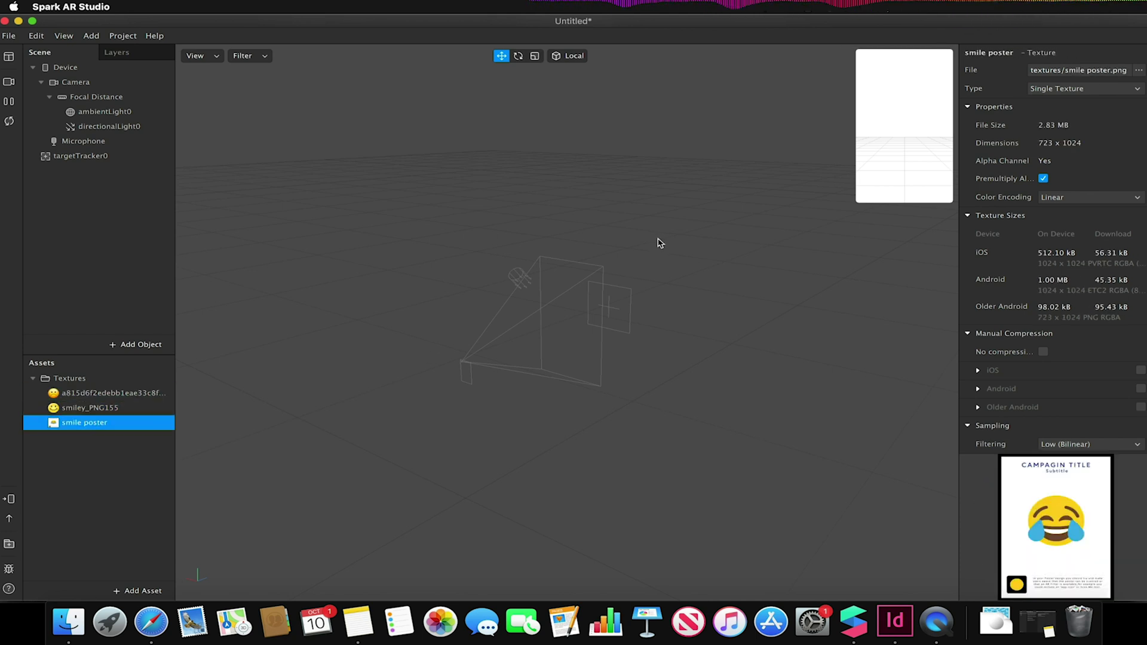
left_click(120, 157)
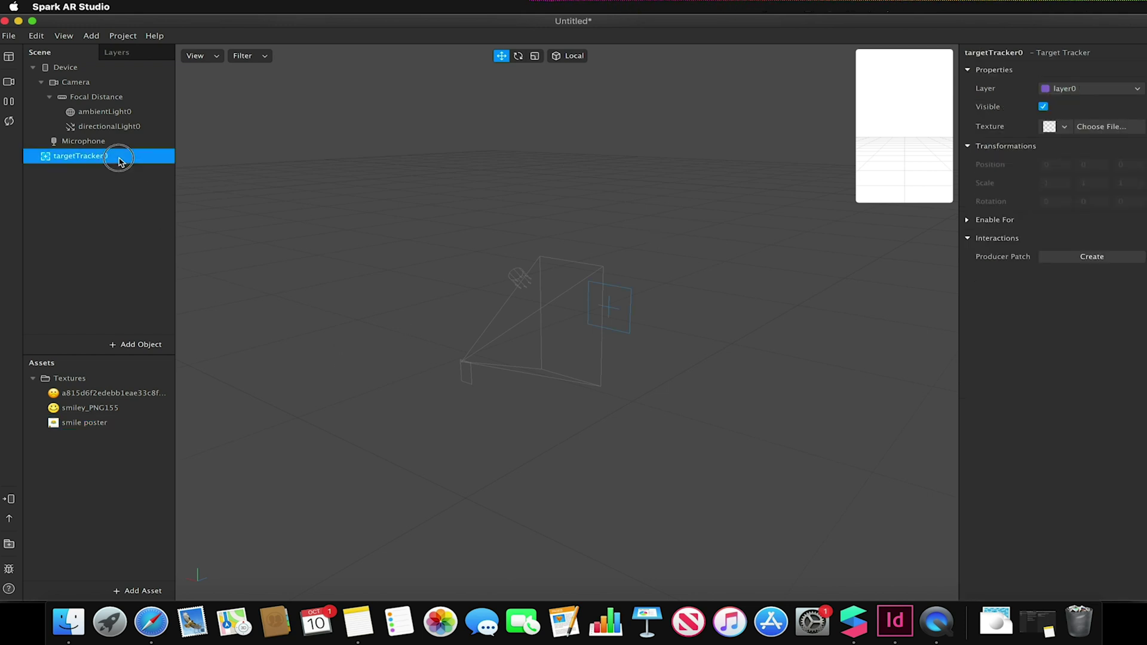
left_click(1063, 127)
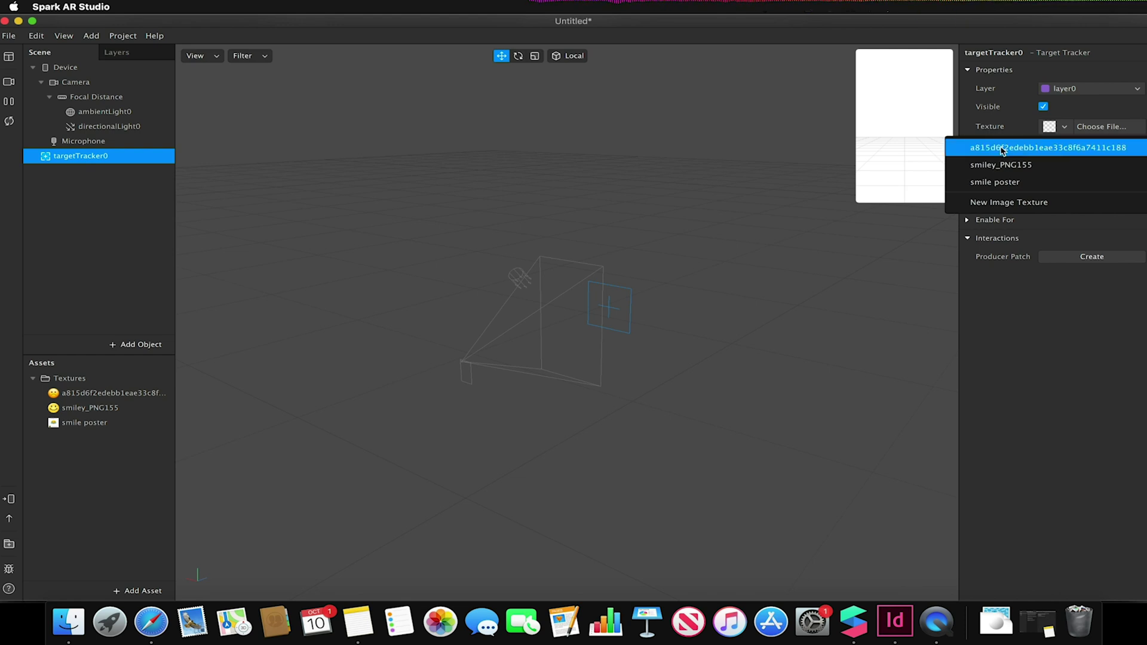
left_click(993, 183)
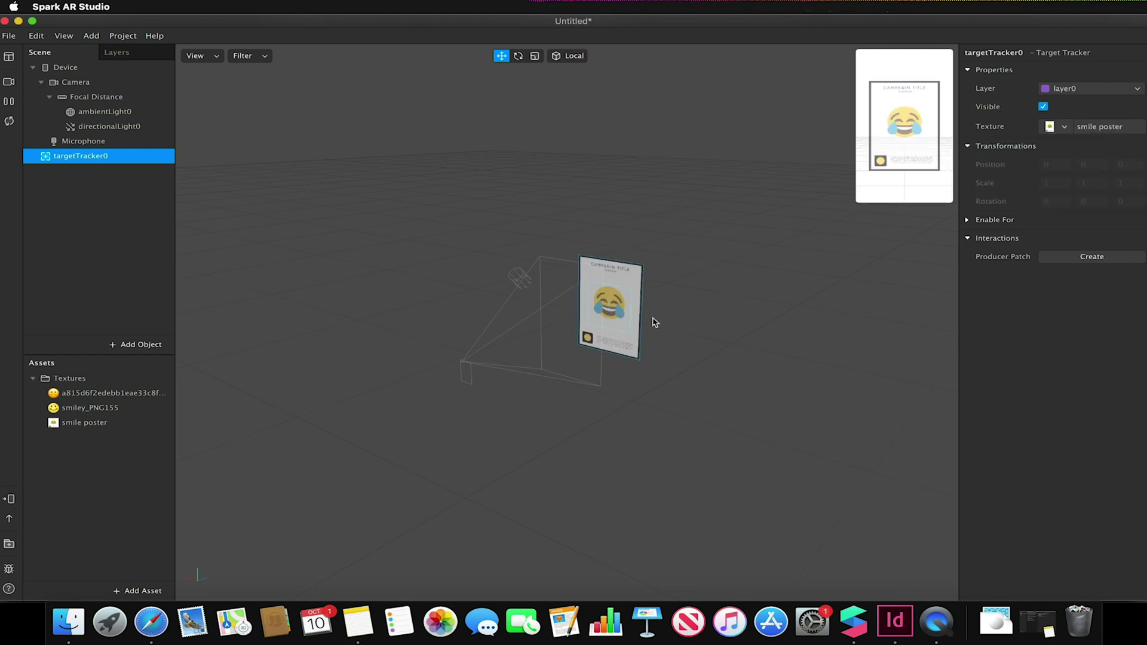
Insert a plane and make plane0 a child of targetTracker0
left_click(140, 345)
left_click(55, 231)
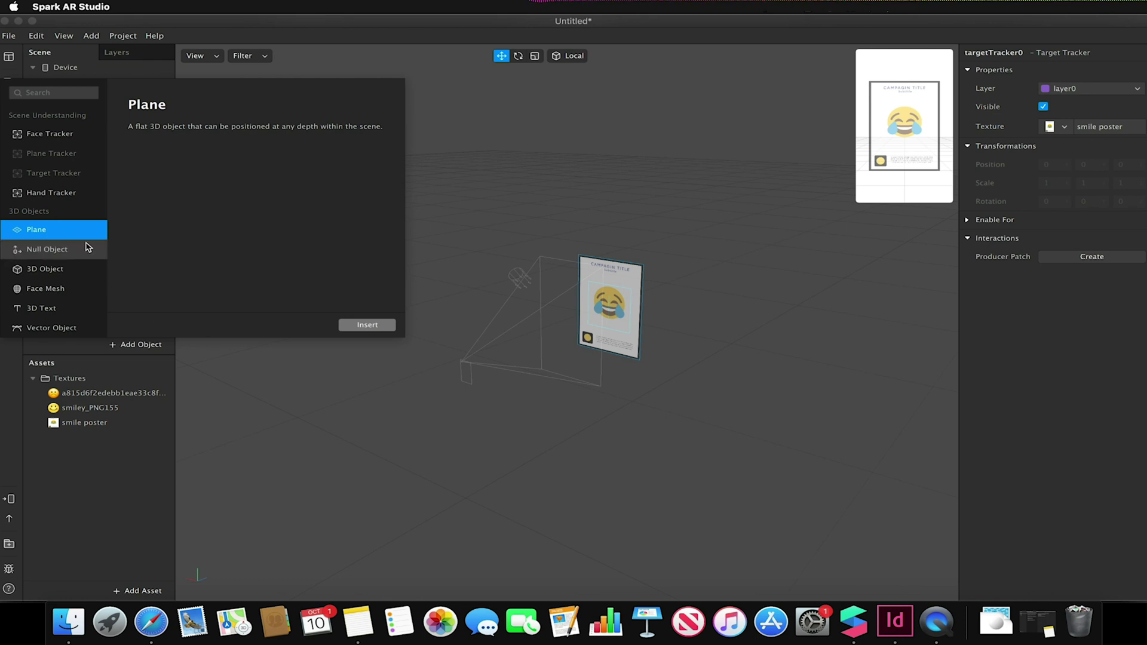
left_click(353, 325)
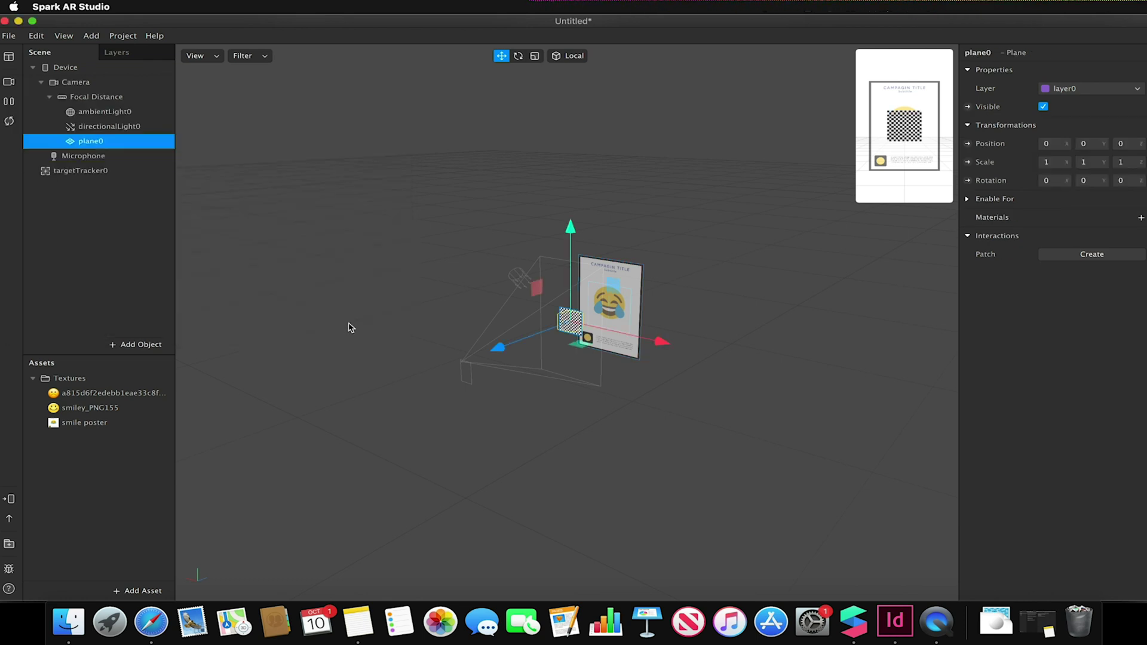
left_click_drag(93, 141, 88, 173)
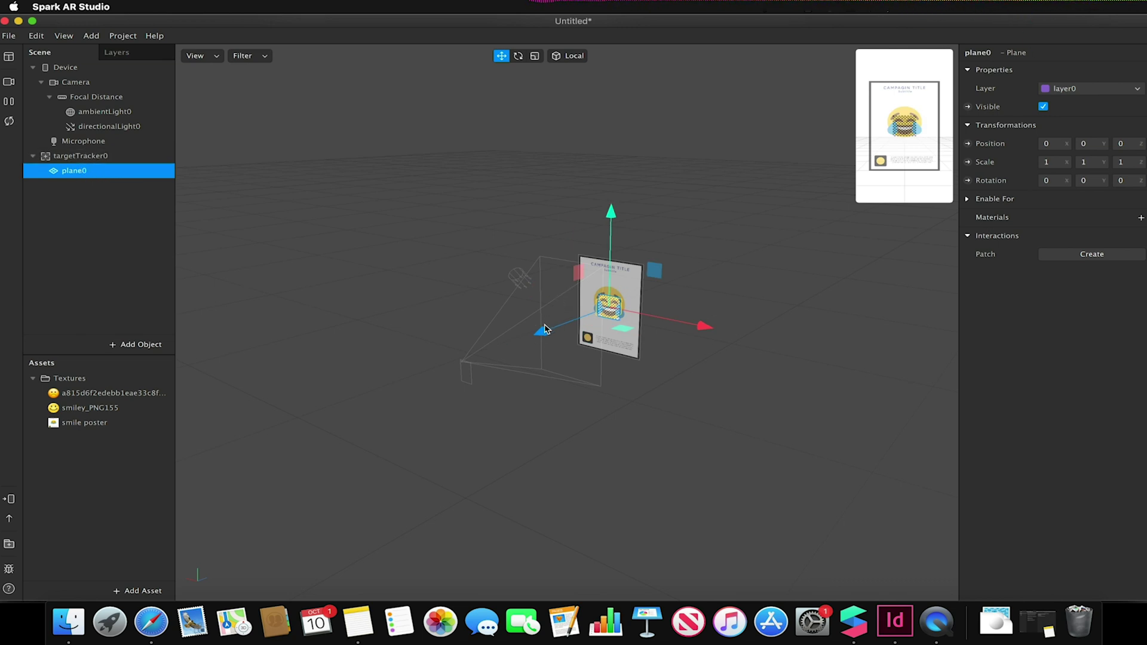
Scale plane0 to 1.72, position it on the poster, and duplicate it as plane1
left_click_drag(544, 330, 541, 335)
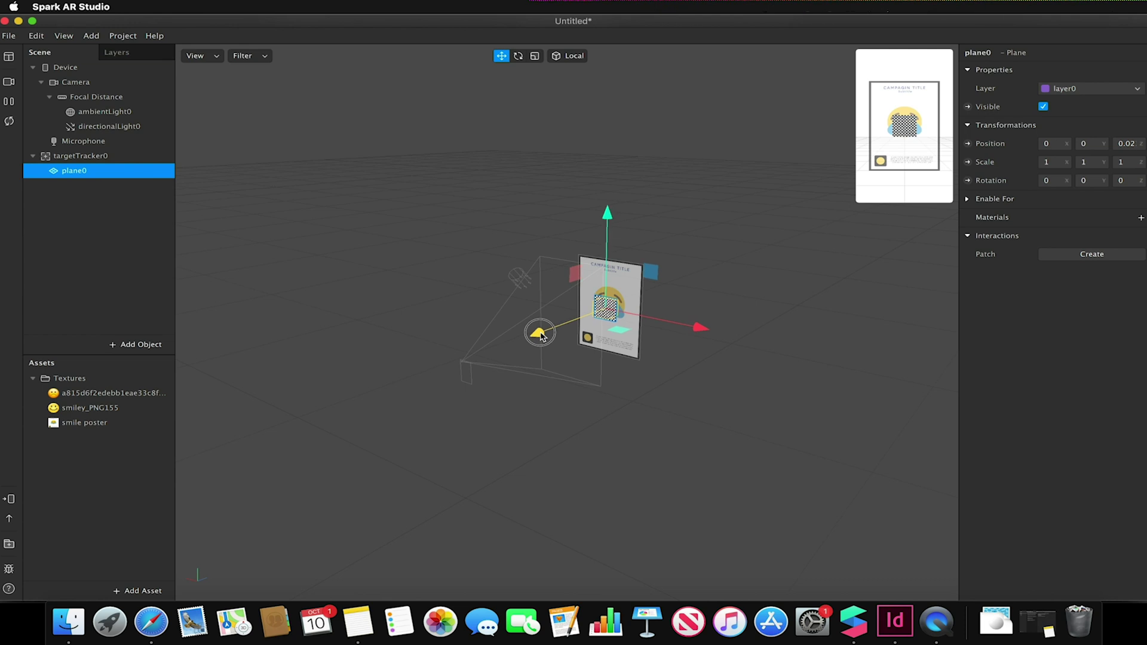
left_click(533, 57)
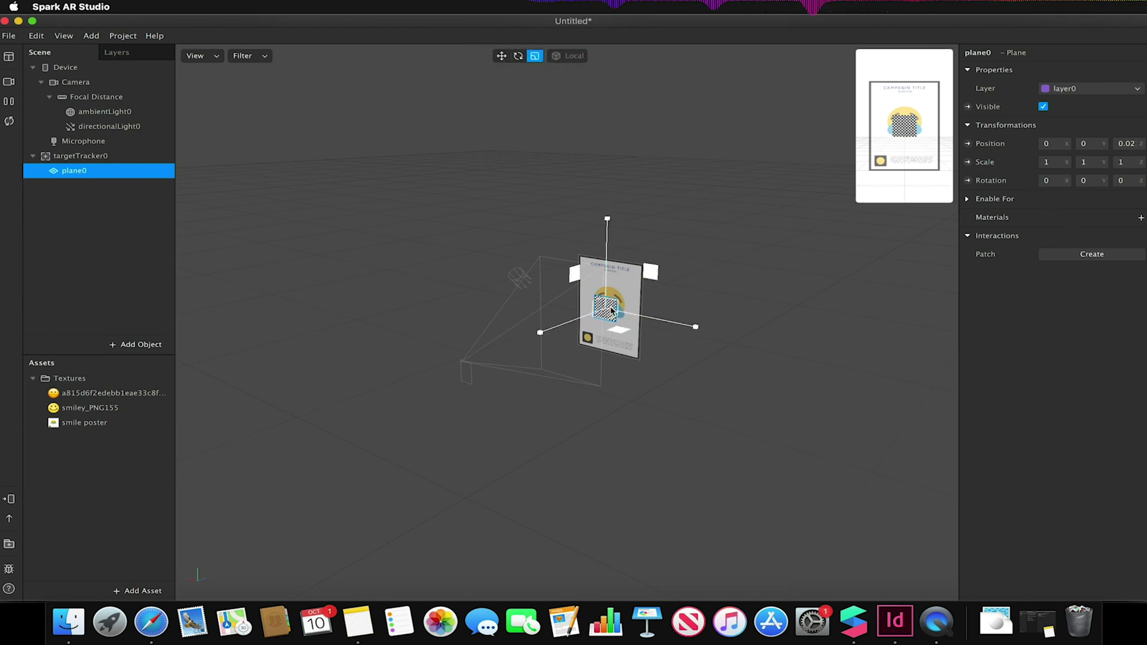
left_click_drag(611, 310, 662, 289)
left_click(502, 56)
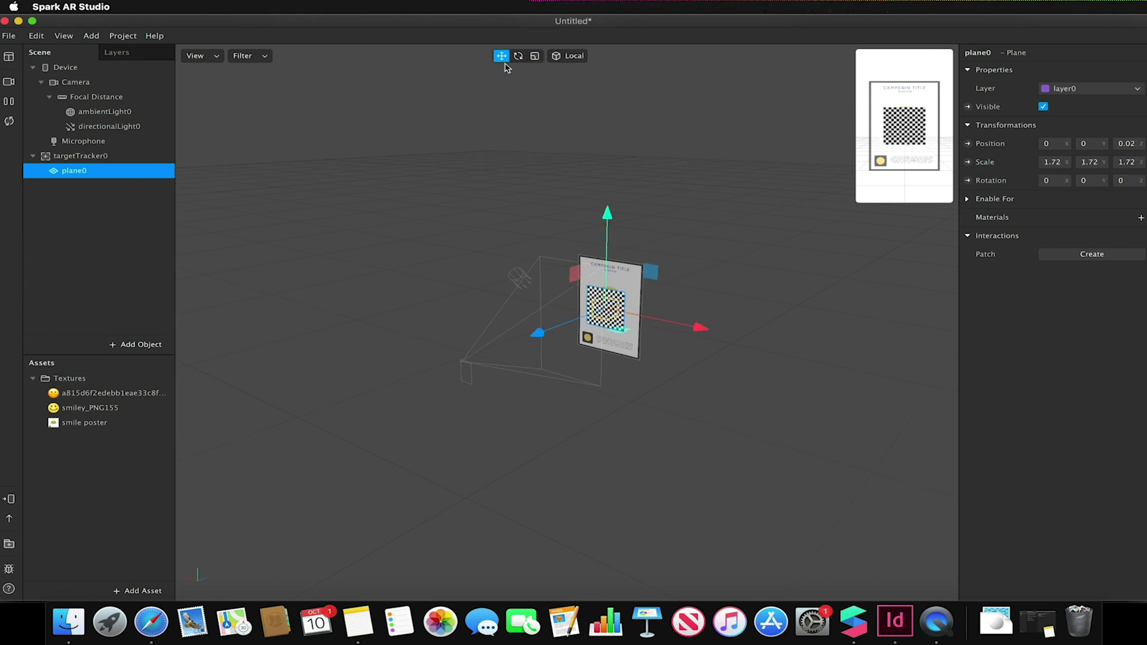
left_click_drag(613, 246, 611, 240)
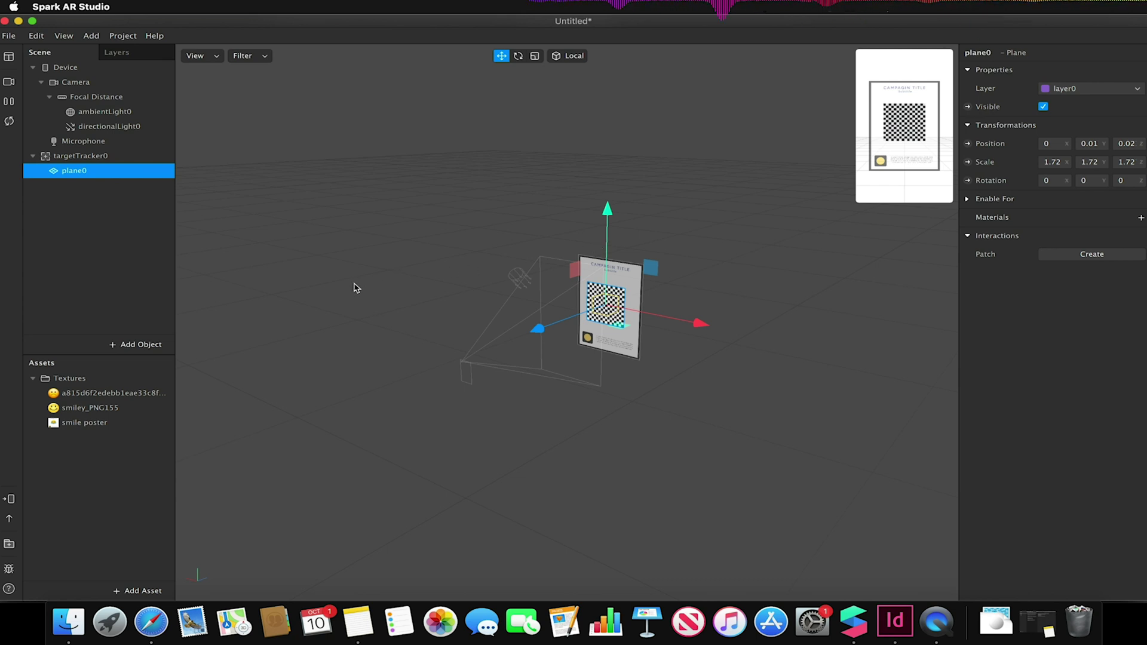
right_click(87, 172)
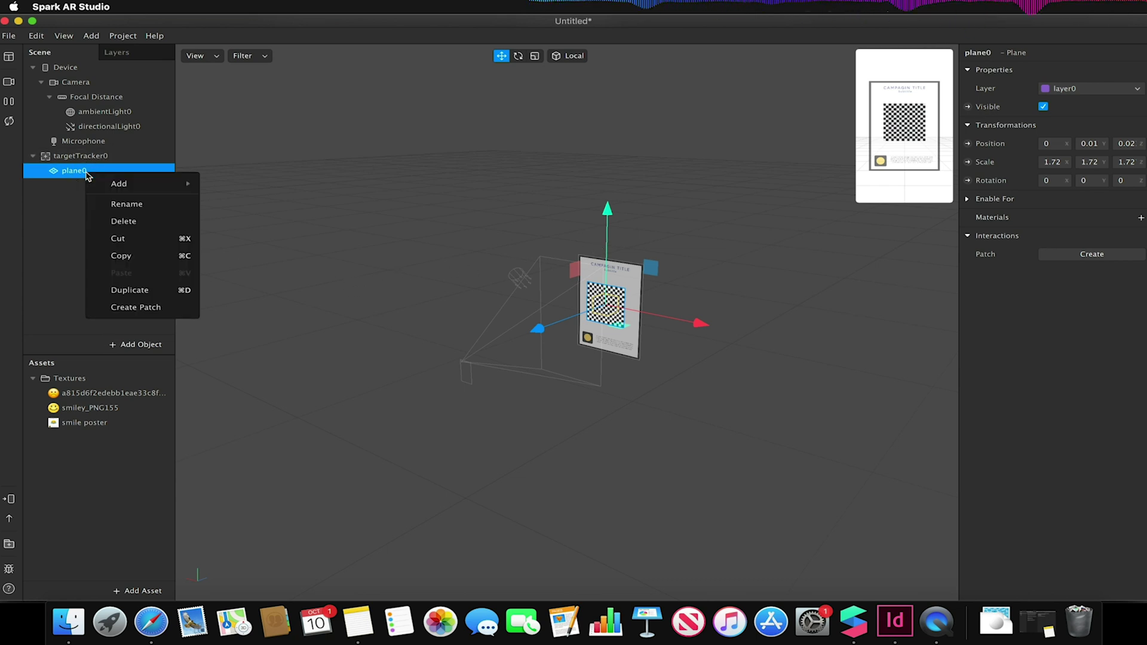
left_click(136, 290)
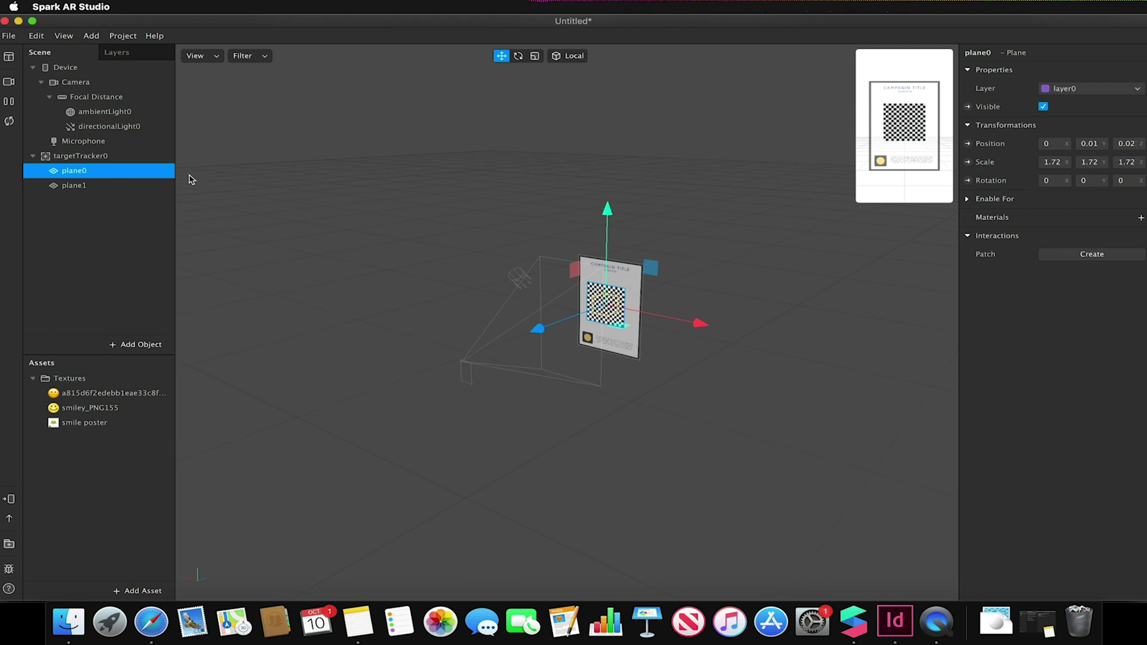
Give plane0 a new flat-shaded material0 using the smiley_PNG155 texture
left_click(1142, 218)
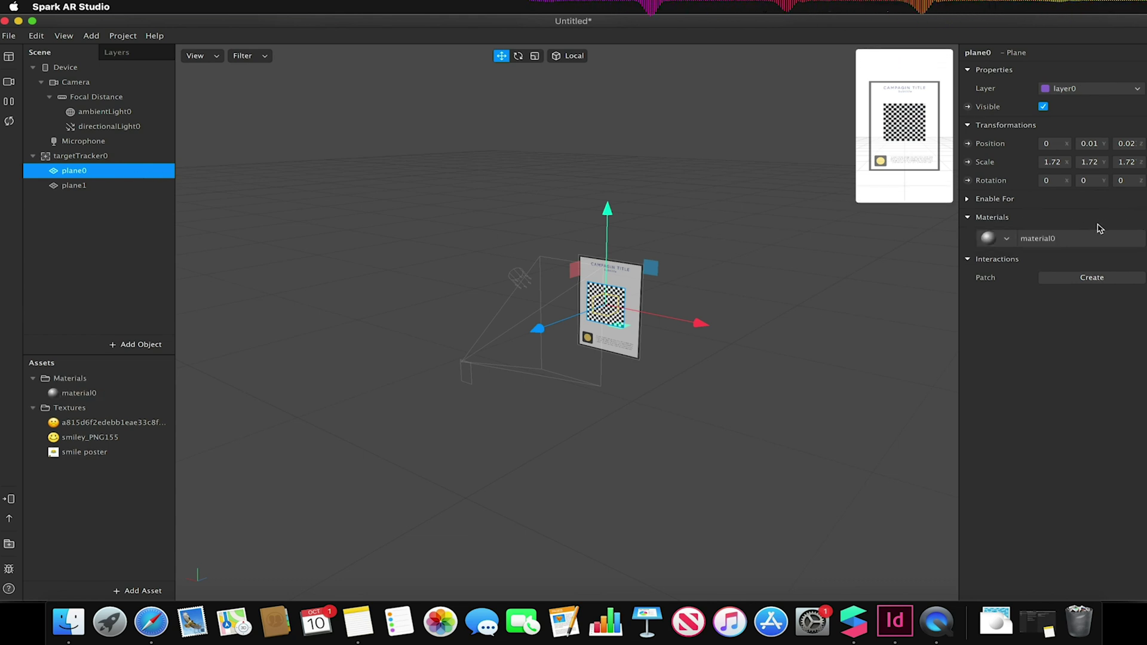
left_click(74, 395)
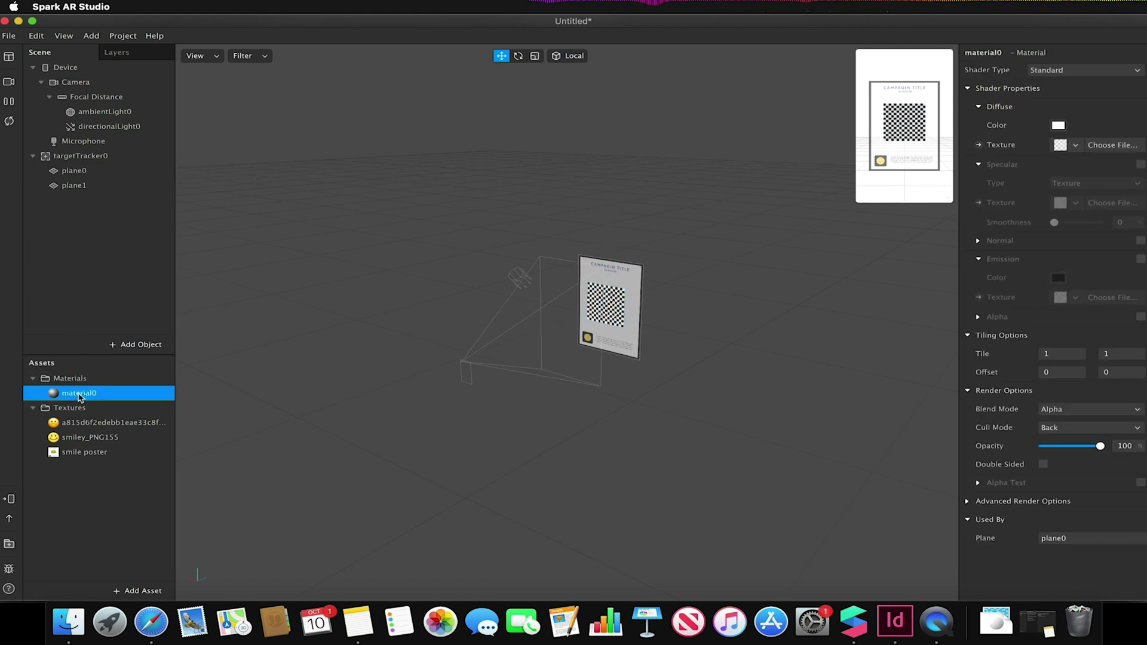
left_click(1111, 71)
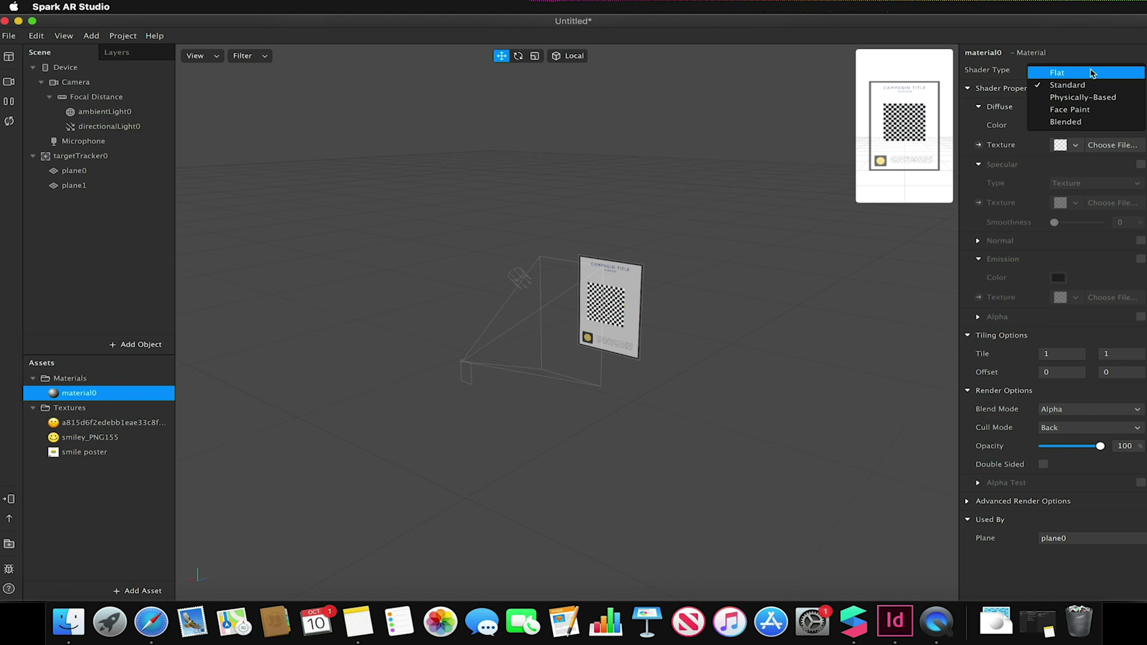
left_click(1093, 73)
left_click(1074, 146)
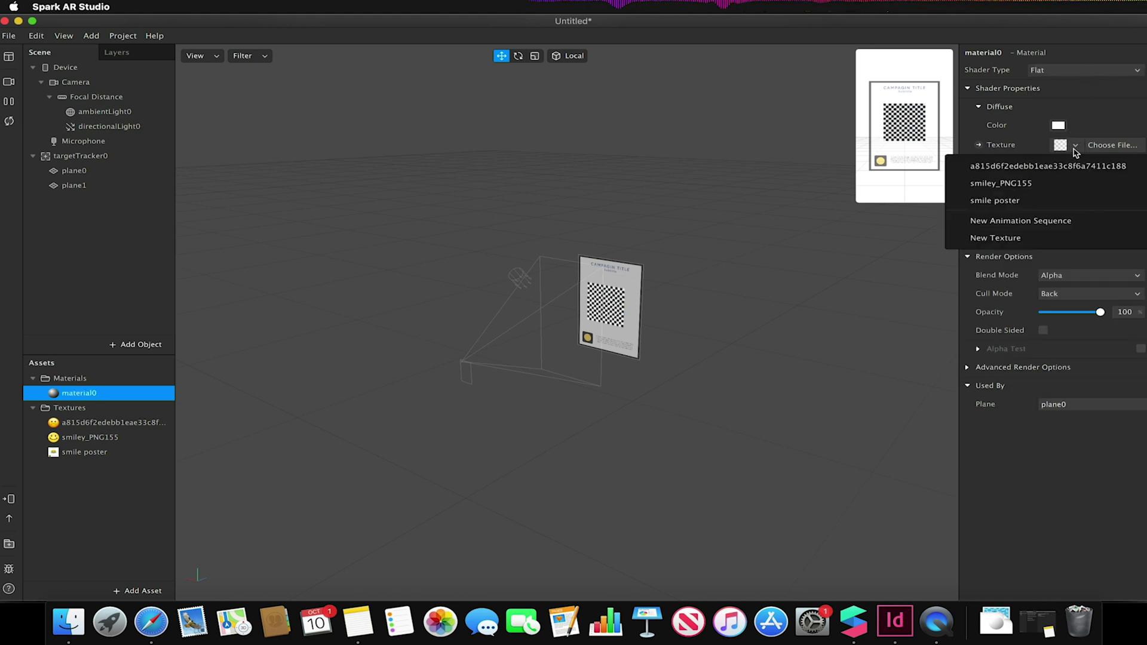
left_click(1020, 186)
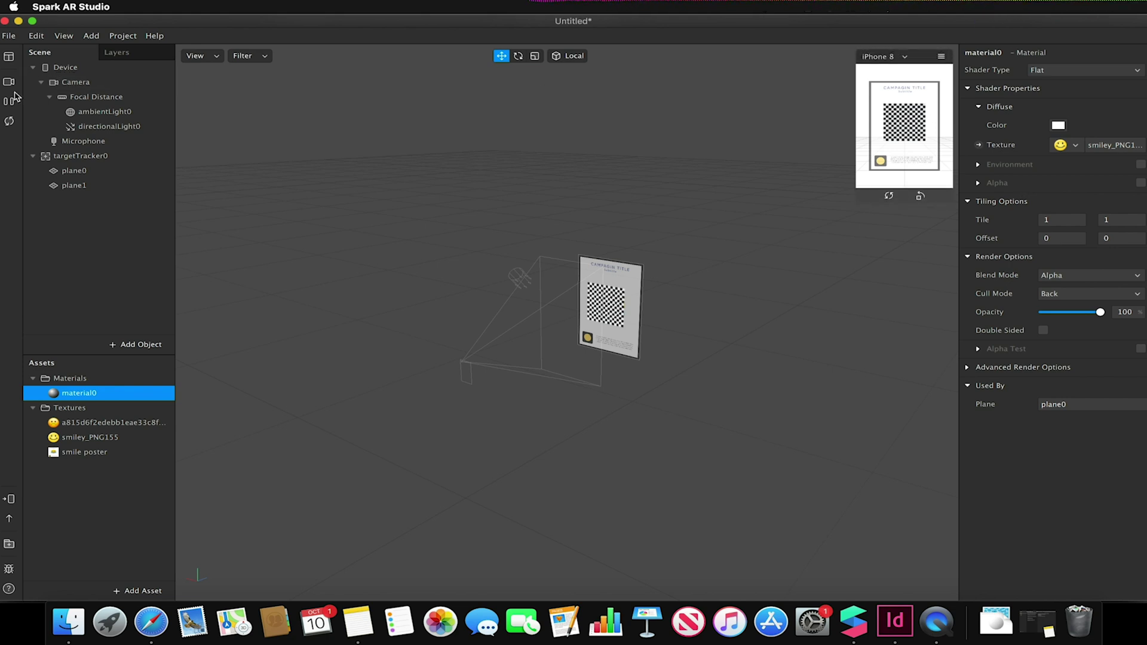
Enable alpha test on material0 with Cutoff 0, then select plane1
left_click(73, 186)
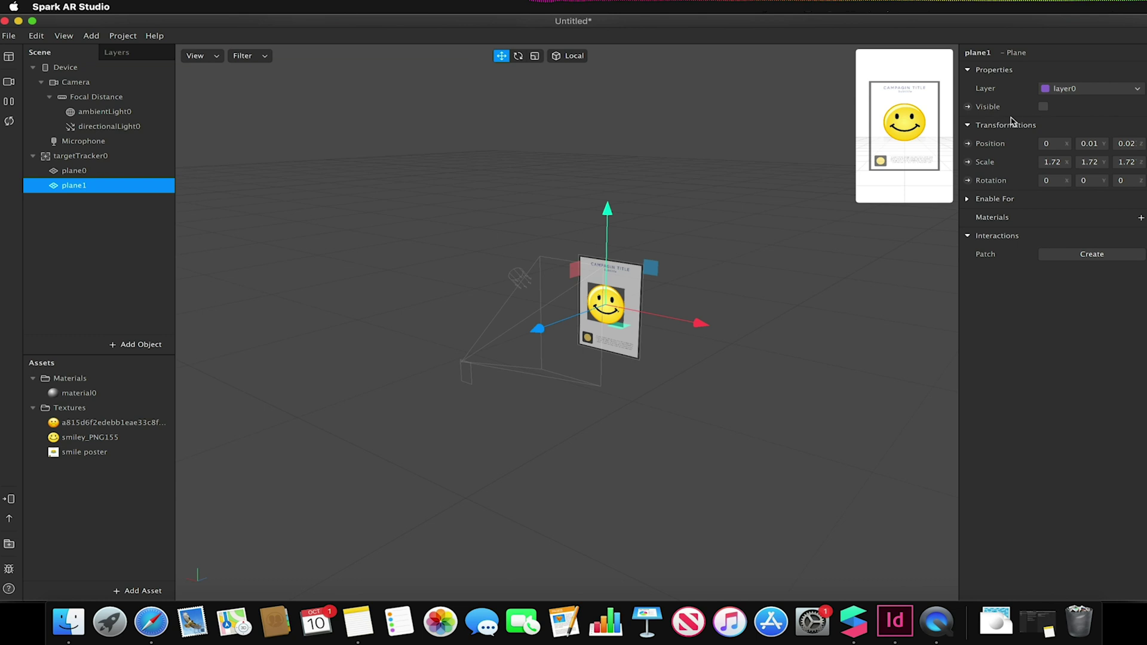
scroll(584, 336, "up", 5)
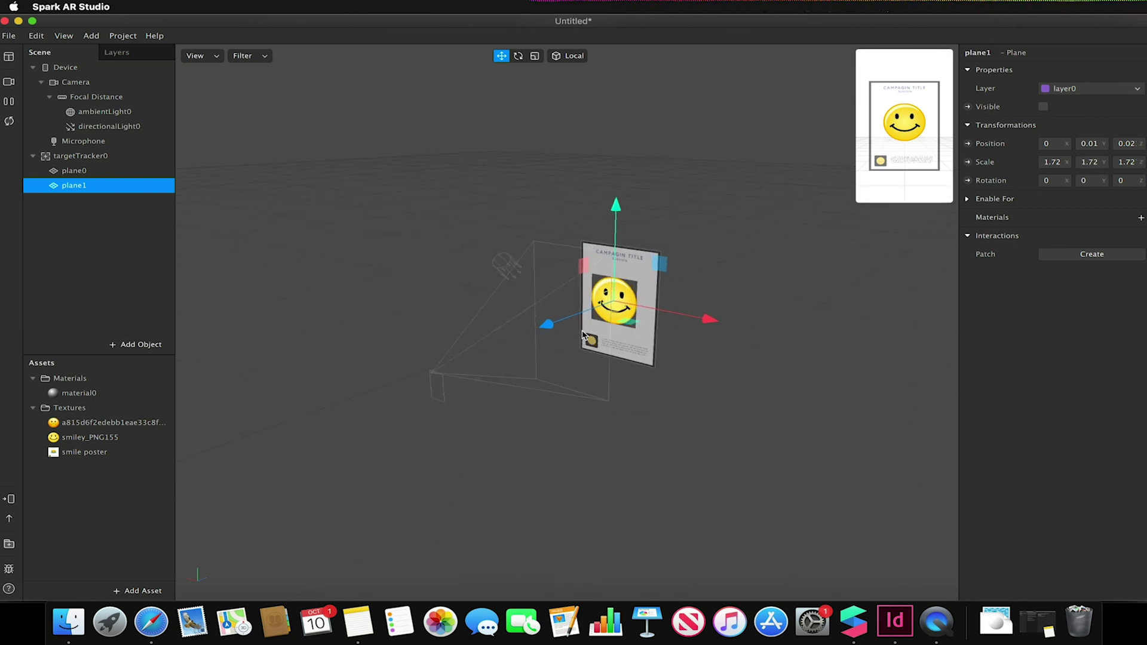
scroll(583, 333, "up", 3)
scroll(650, 265, "up", 2)
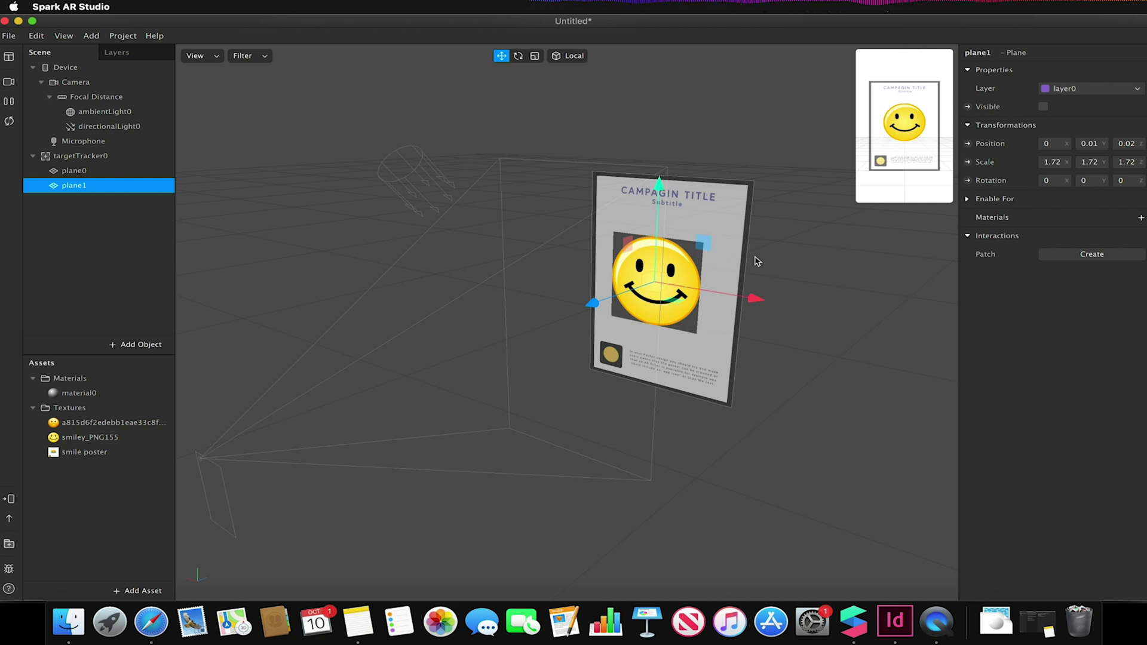
left_click(115, 172)
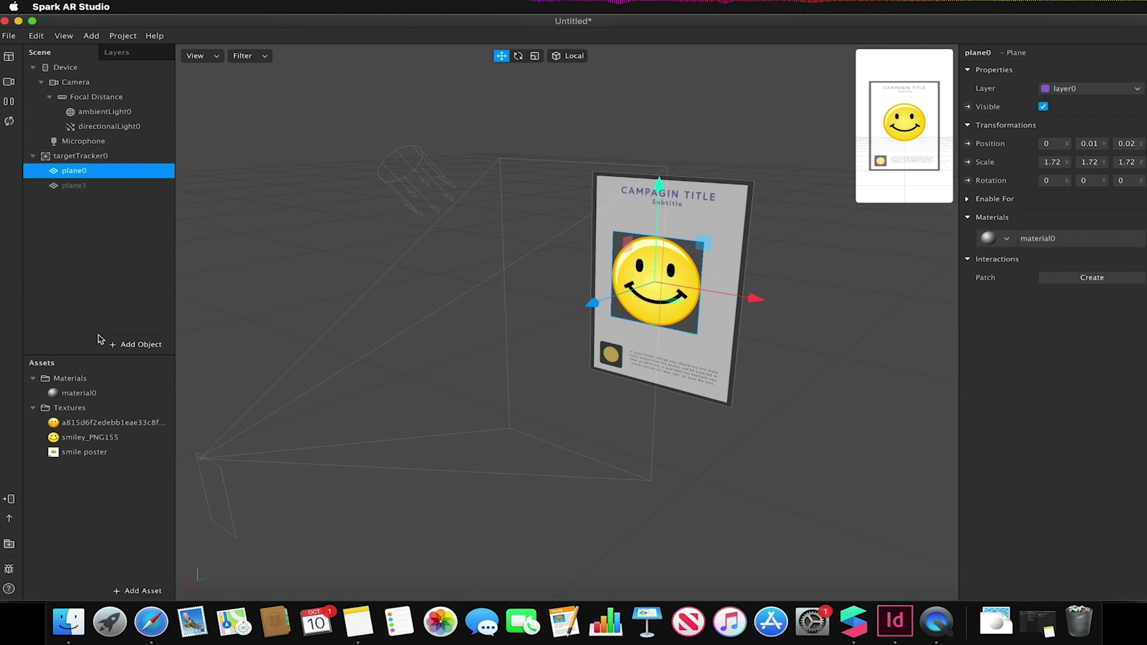
left_click(84, 398)
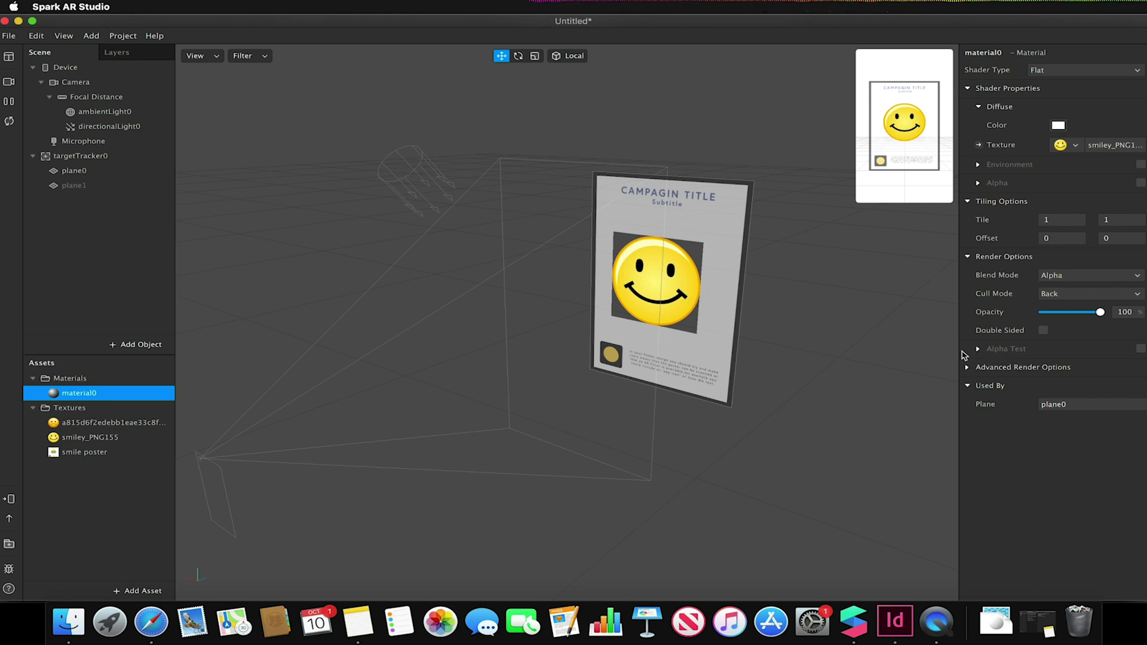
left_click(1141, 349)
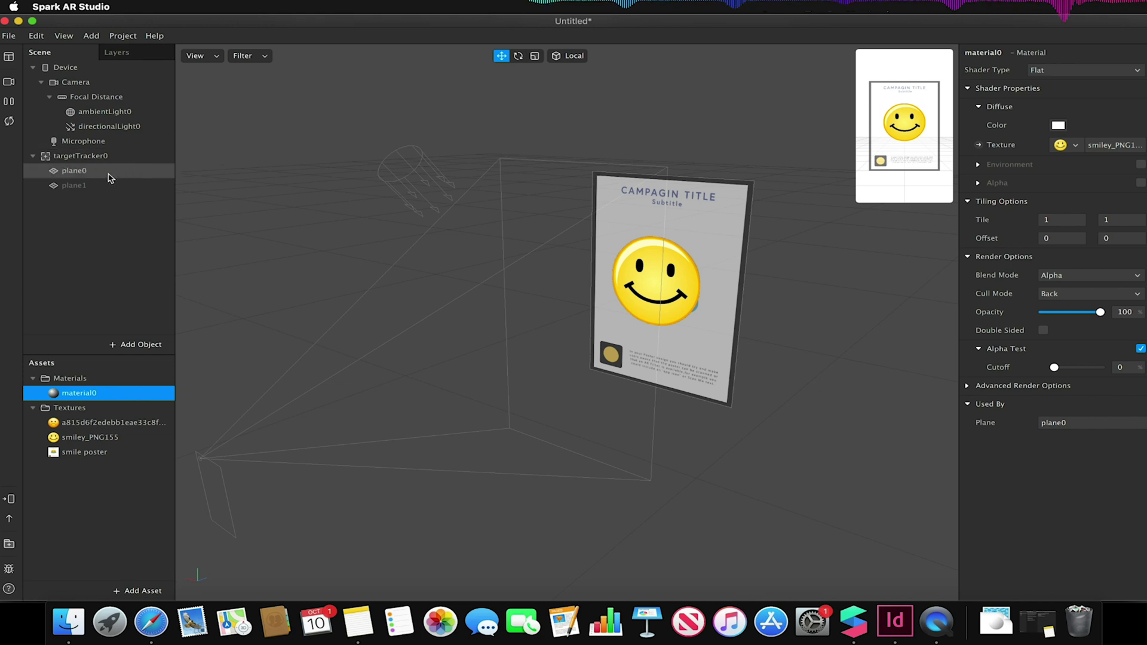
left_click(75, 187)
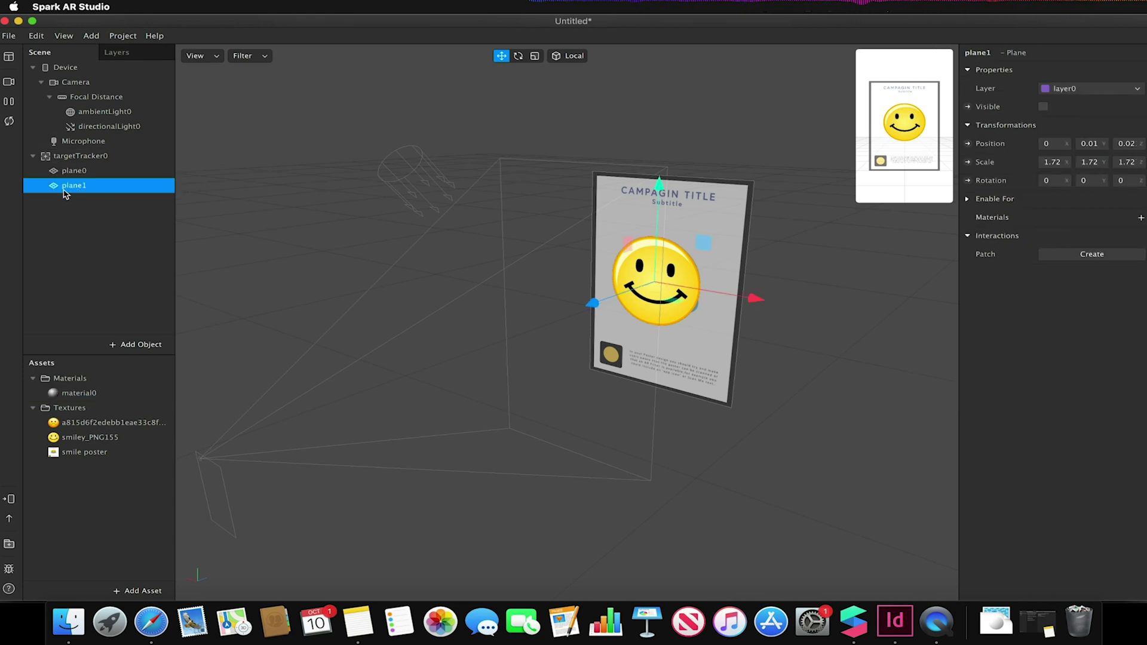
Make plane1 visible and give it a new flat-shaded material1
left_click(1044, 106)
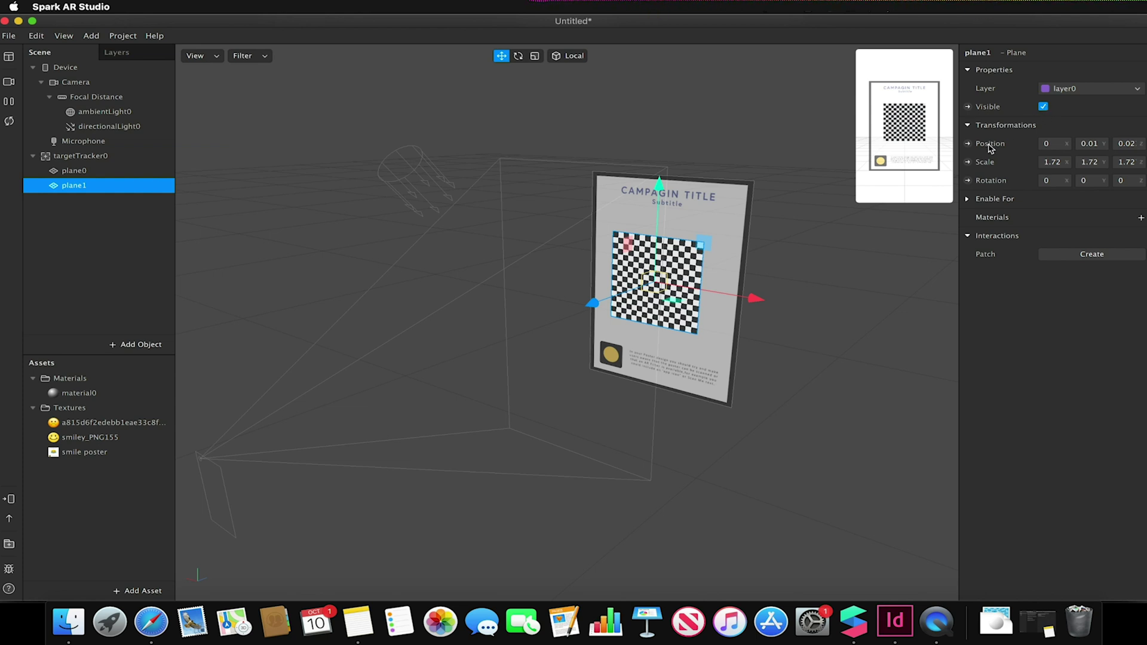
left_click(1141, 218)
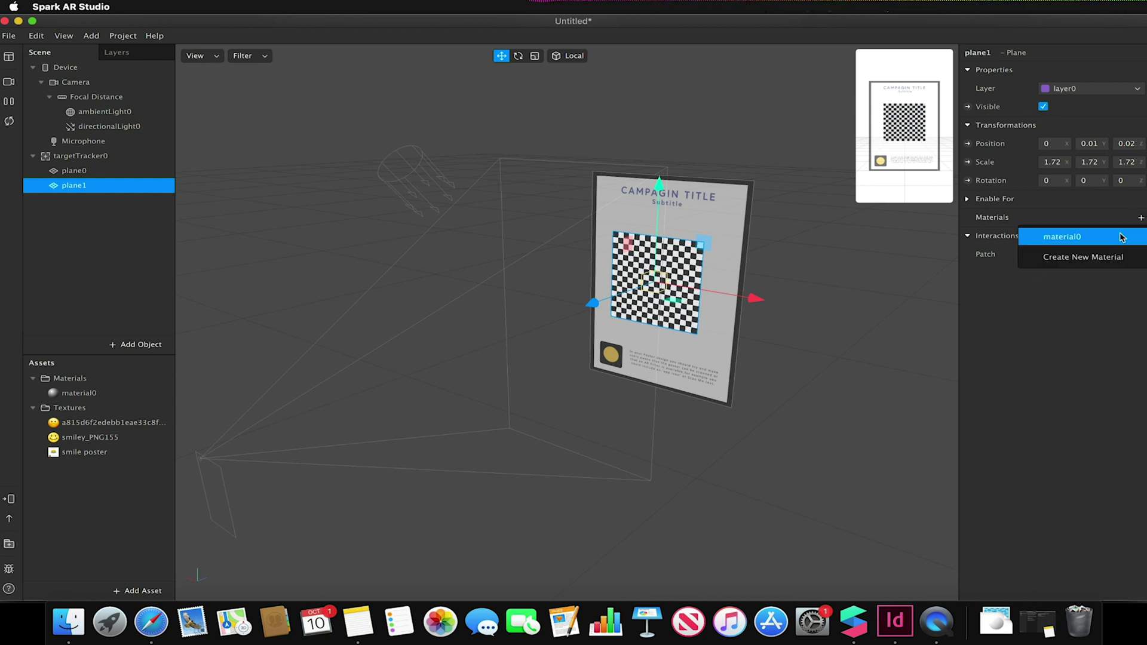
left_click(1094, 257)
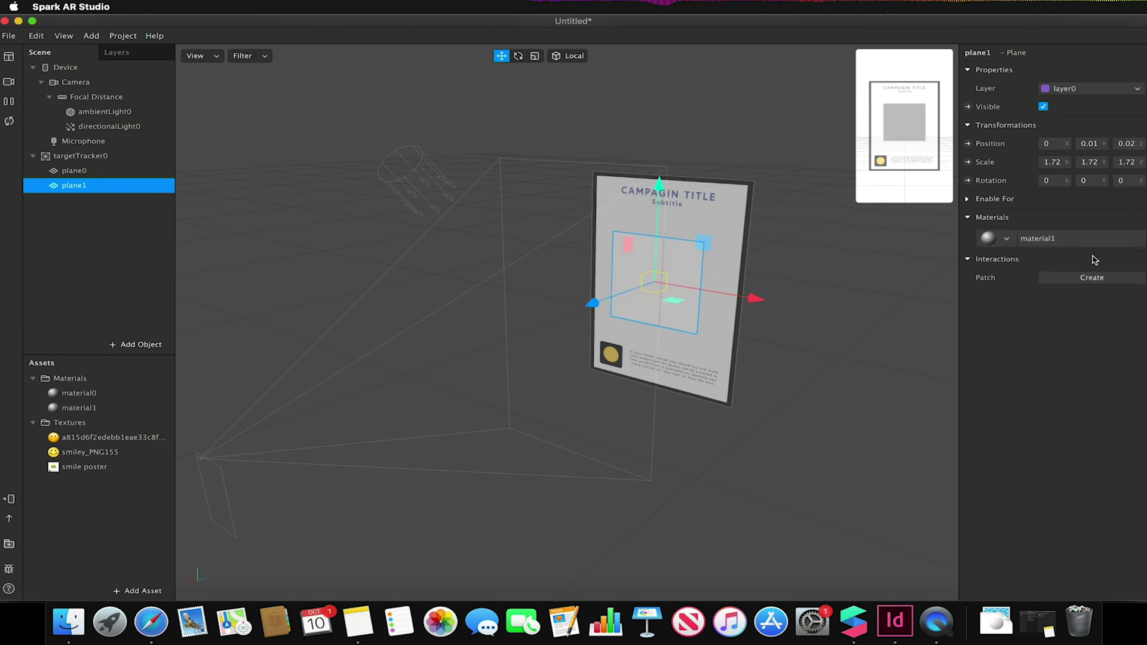
left_click(81, 408)
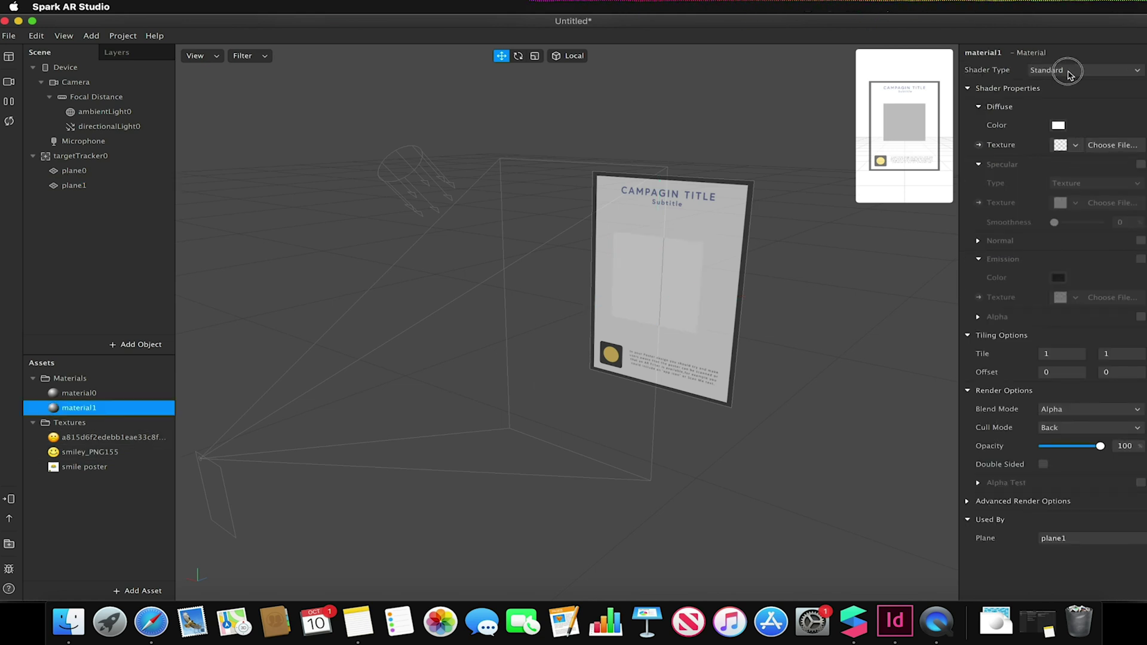
left_click(1069, 72)
left_click(1069, 73)
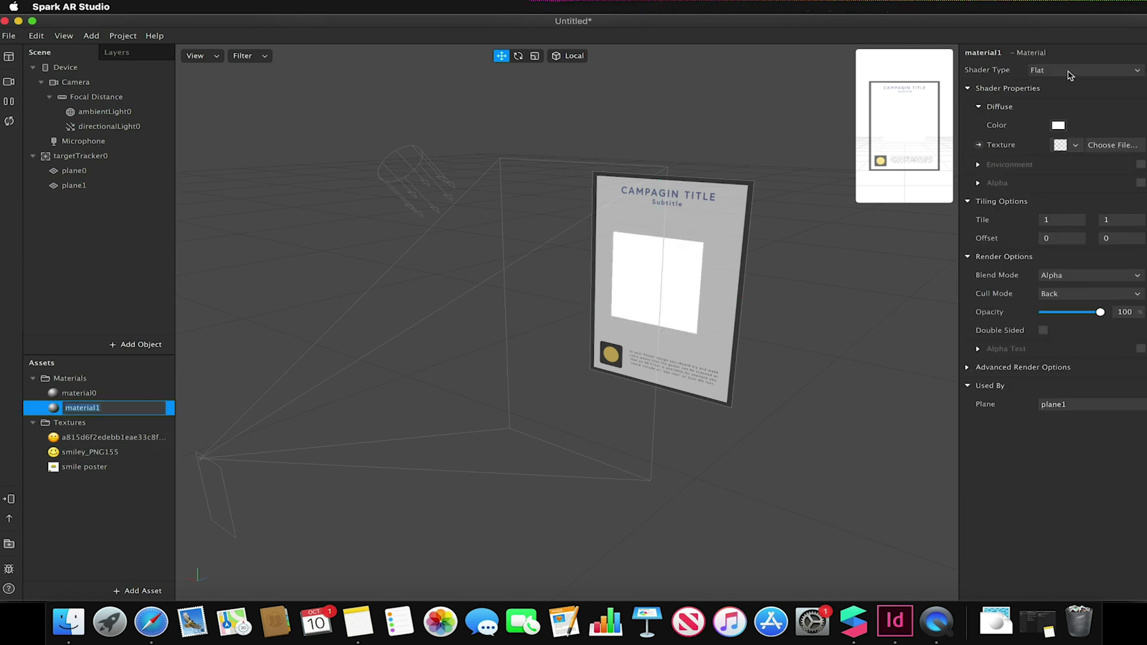
Apply the sad-face texture to material1 and enable alpha test
left_click(1070, 145)
left_click(1040, 167)
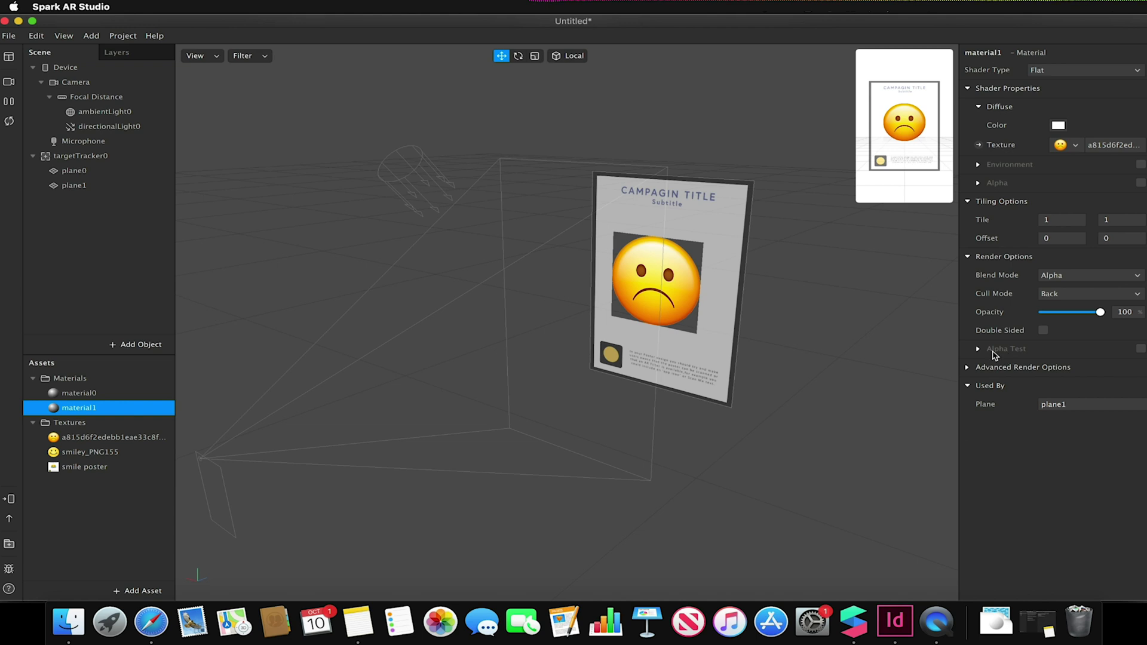
left_click(1141, 350)
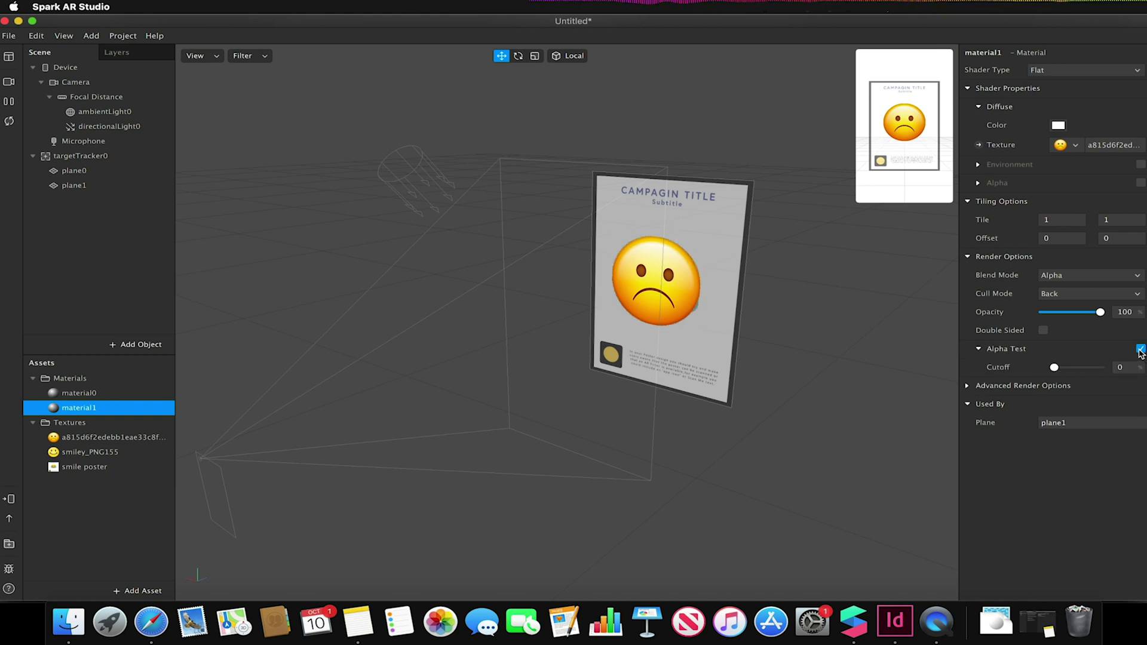
mouse_move(913, 110)
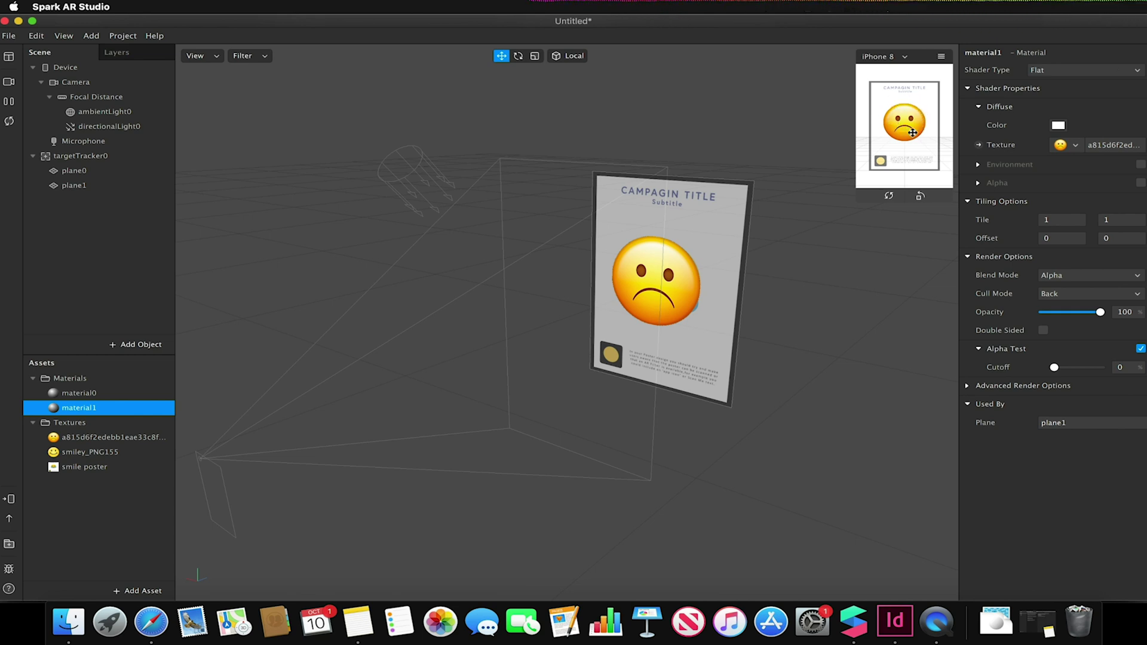
mouse_move(1054, 366)
left_mouse_down()
mouse_move(1103, 374)
mouse_move(1045, 369)
left_mouse_up()
mouse_move(883, 126)
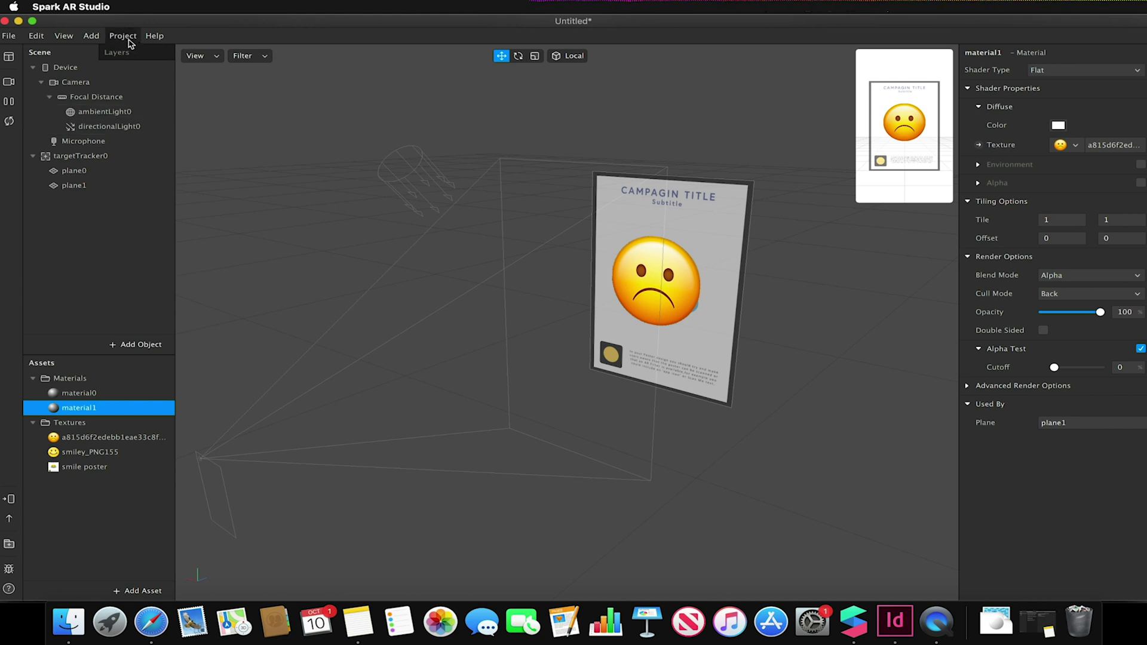
Show the Patch Editor and bring up its patch library
left_click(63, 37)
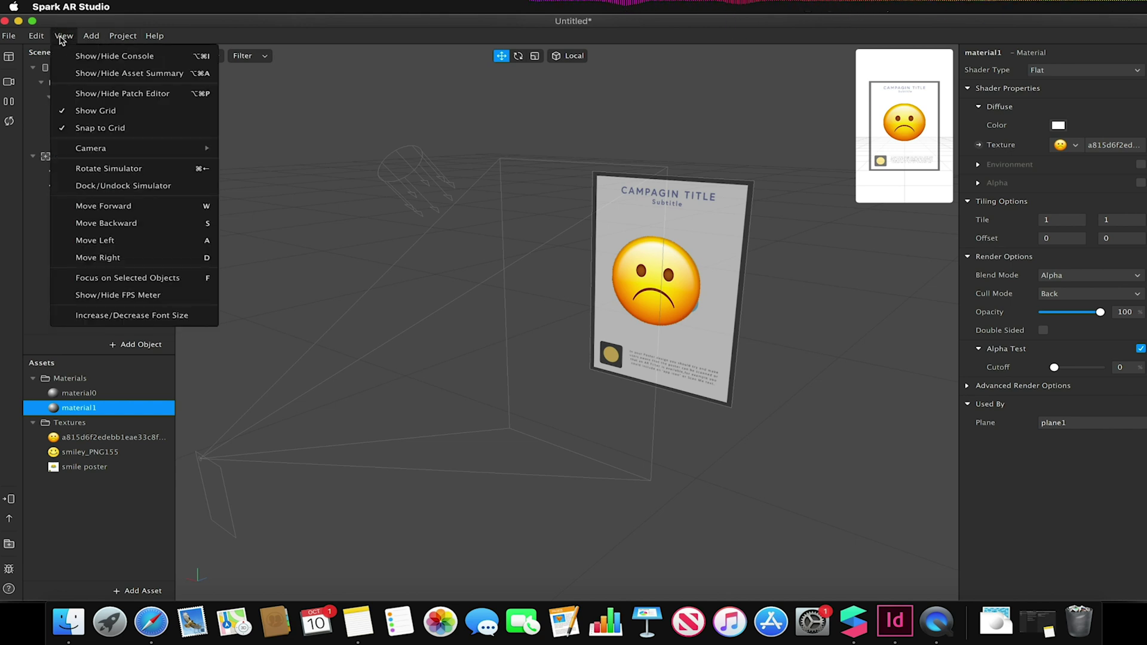
left_click(117, 95)
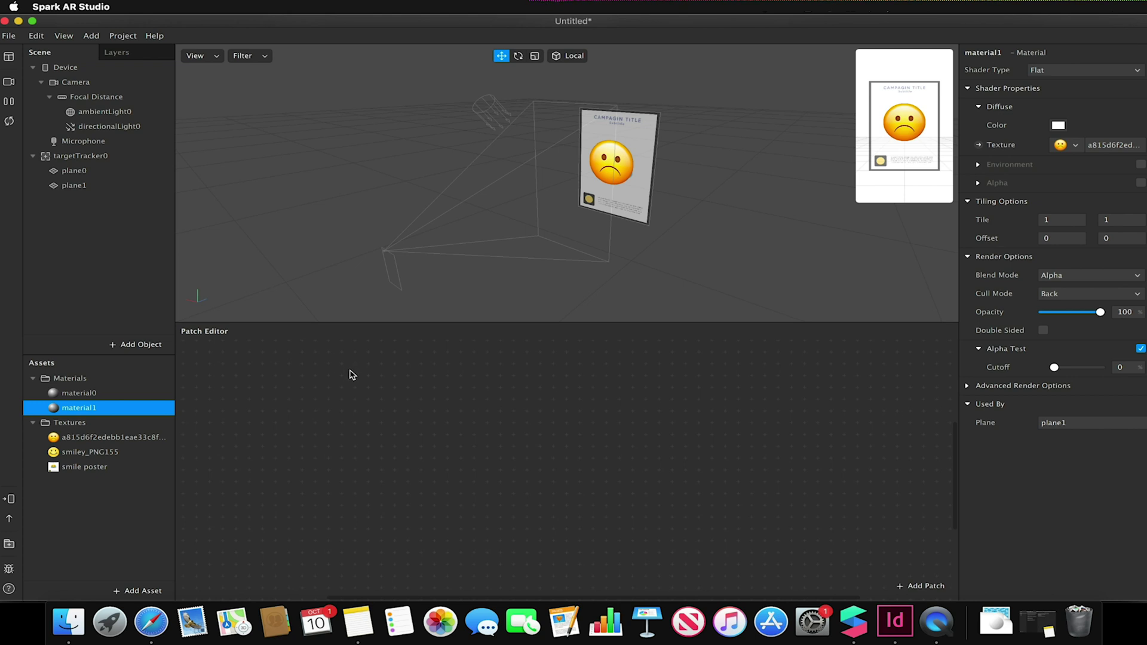
right_click(338, 443)
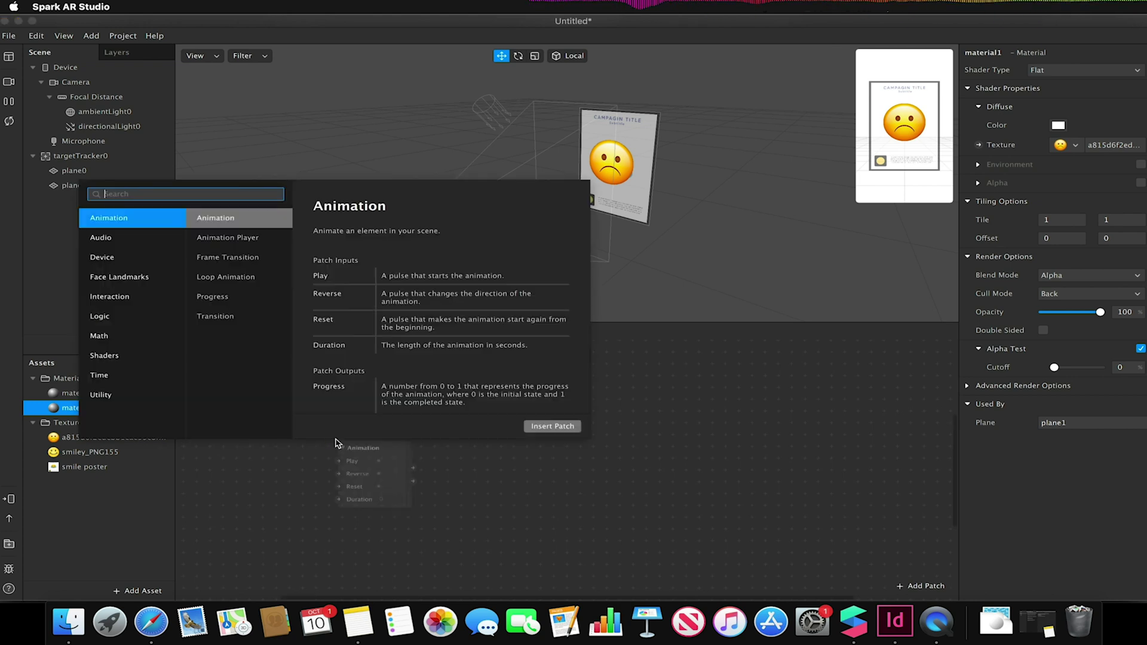
Duplicate plane1 as plane2 and select the copy
left_click(306, 463)
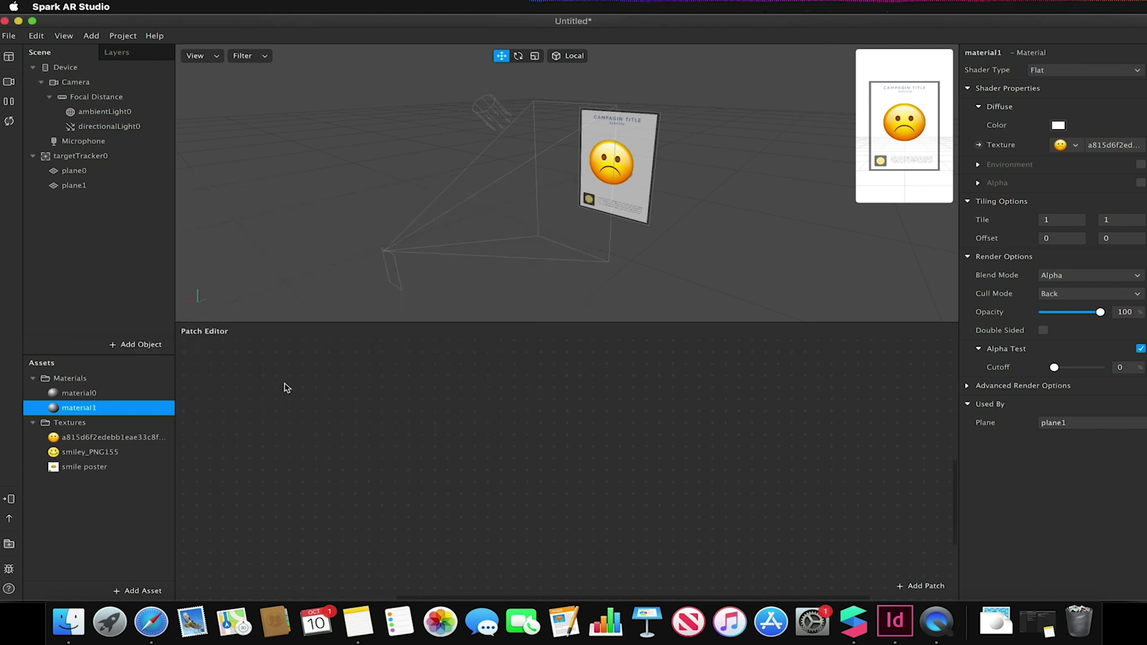
right_click(94, 190)
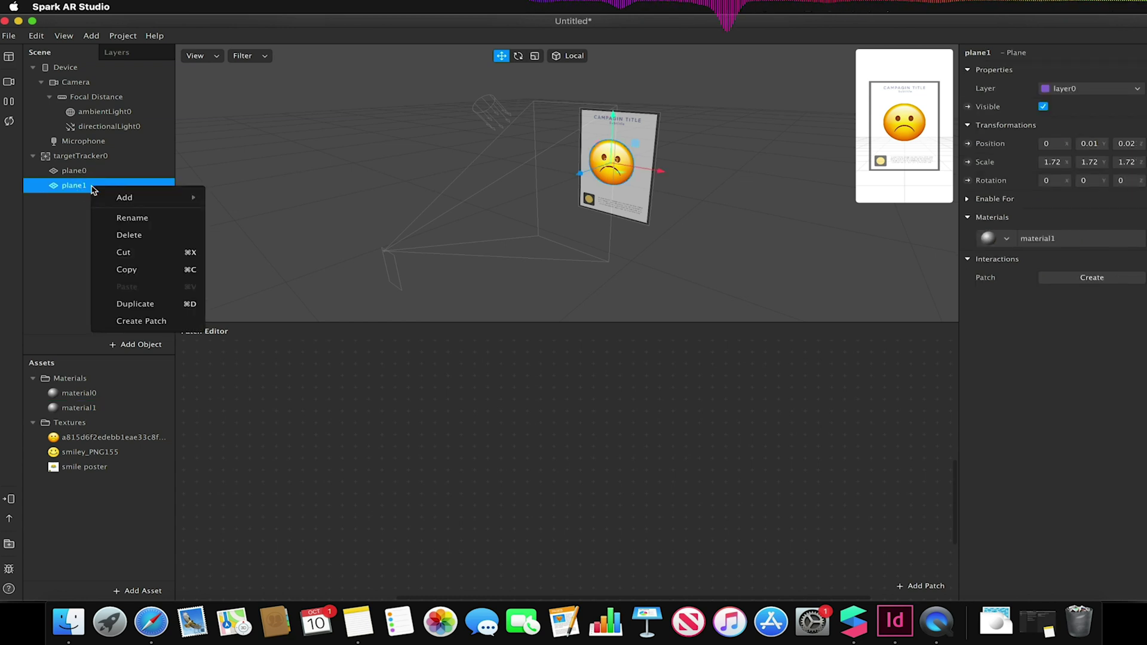
left_click(154, 302)
left_click(119, 202)
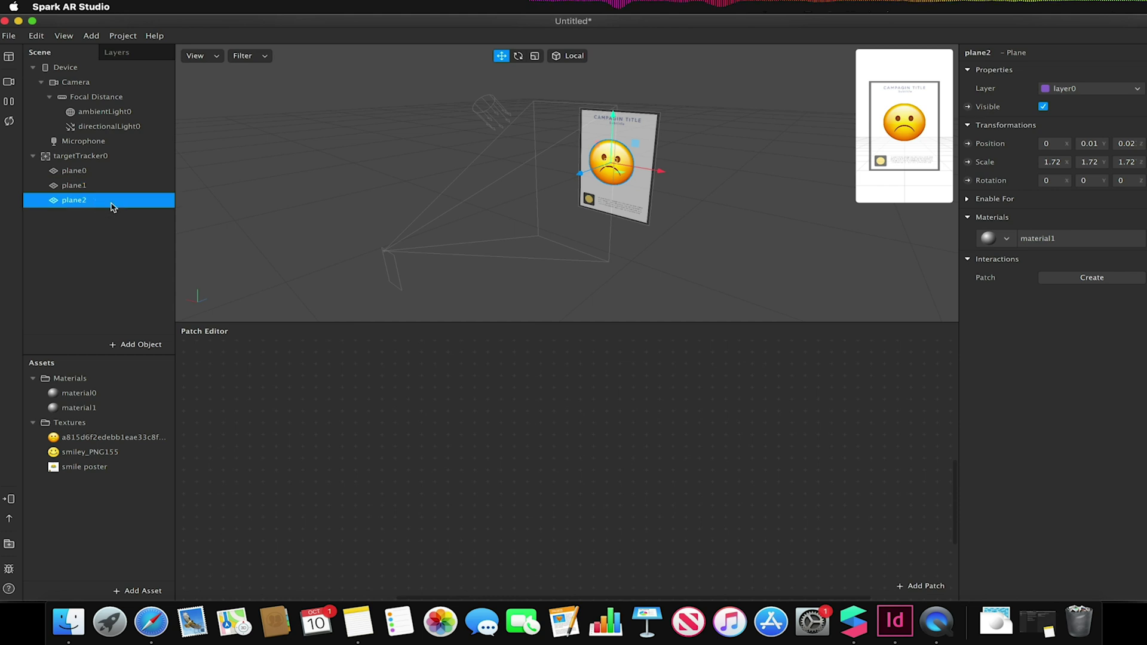
Give plane2 a new material2 with opacity 0 and alpha test enabled
left_click(1016, 241)
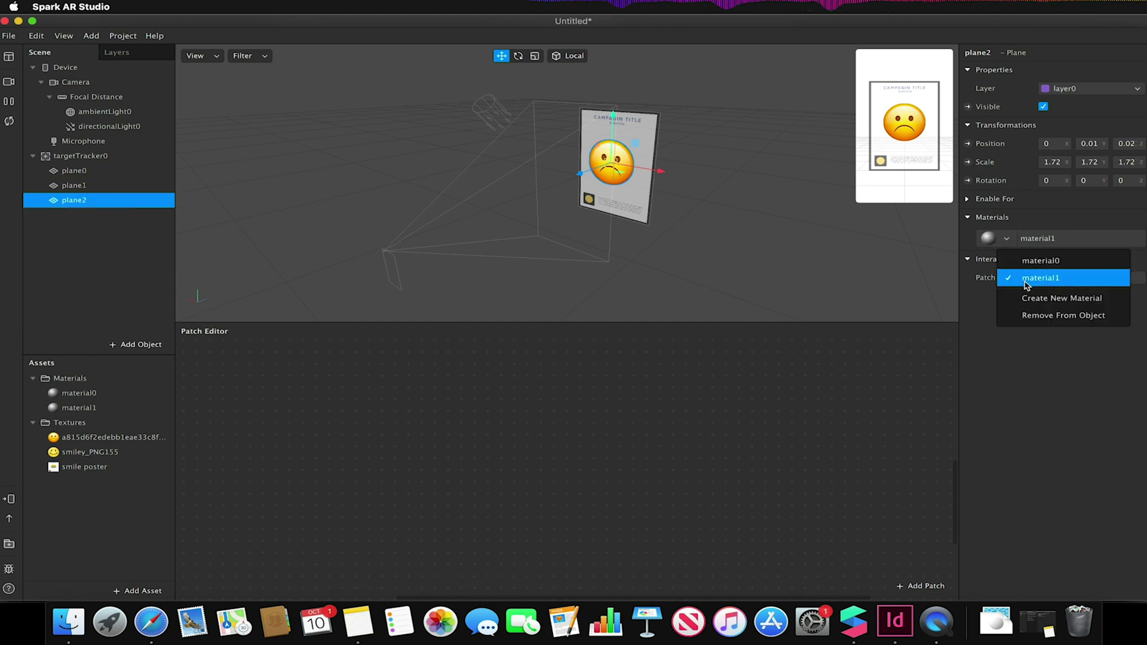
left_click(1036, 297)
left_click(103, 424)
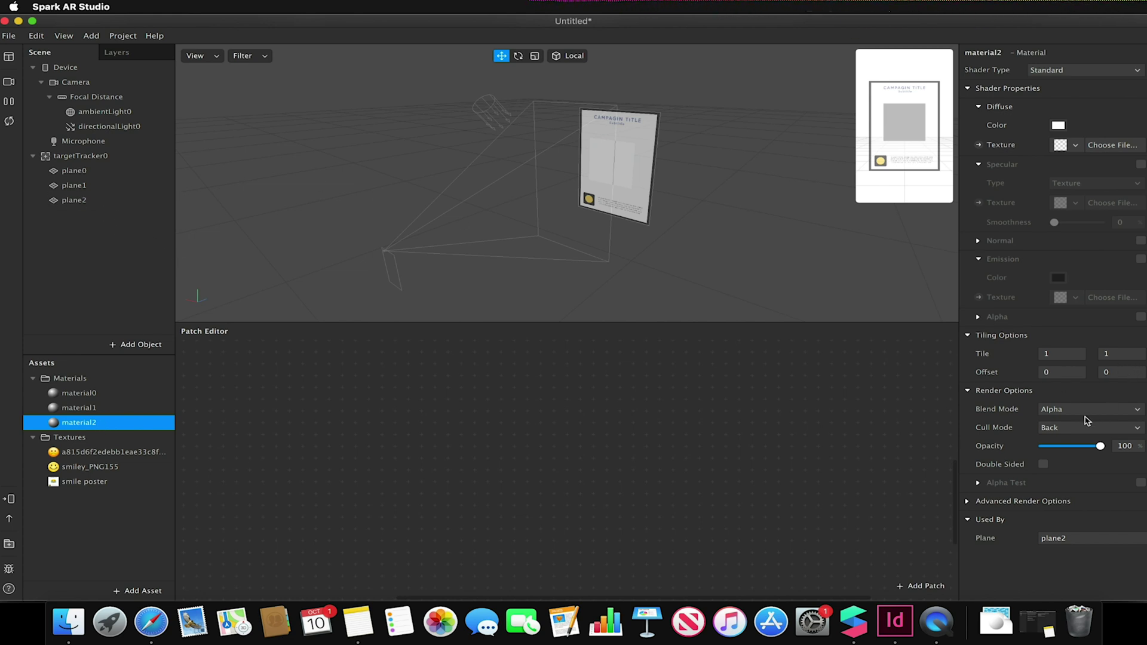
left_click_drag(1096, 450, 1019, 452)
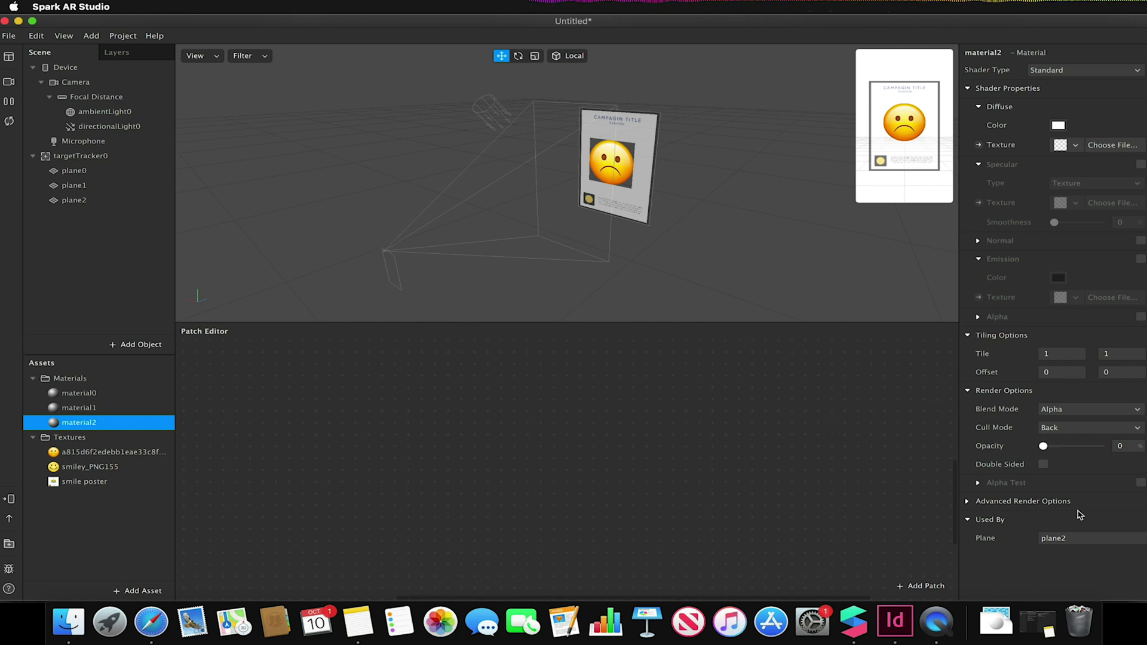
left_click(1140, 483)
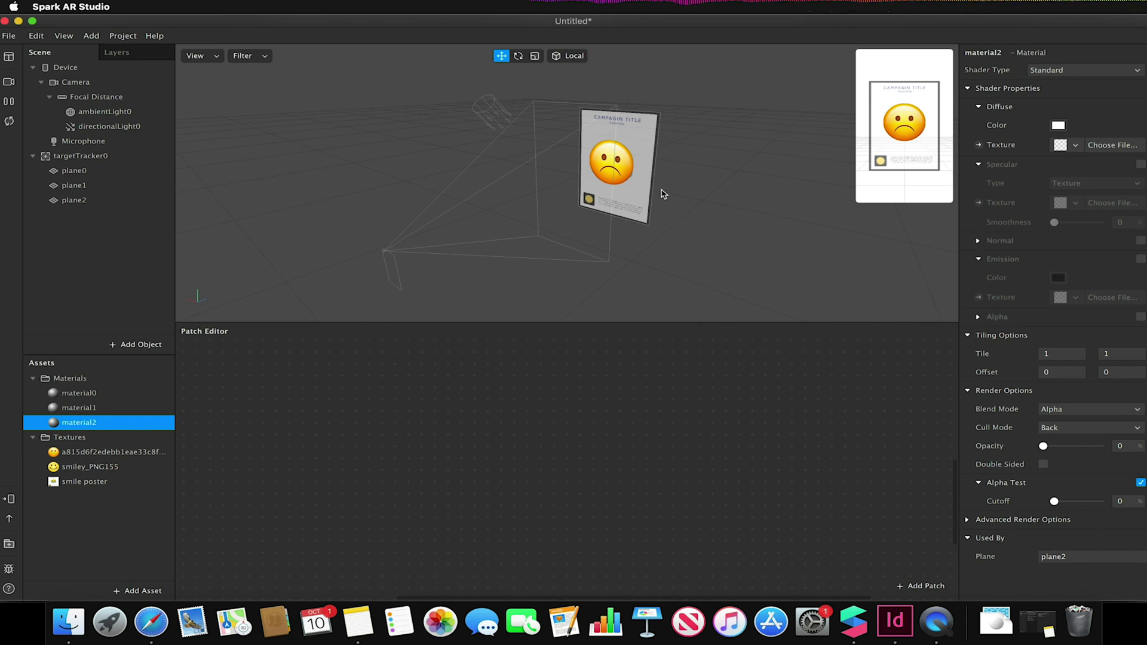
left_click(93, 202)
Add a plane2 patch and wire it into a new Object Tap patch's Object input
left_click_drag(70, 203, 323, 459)
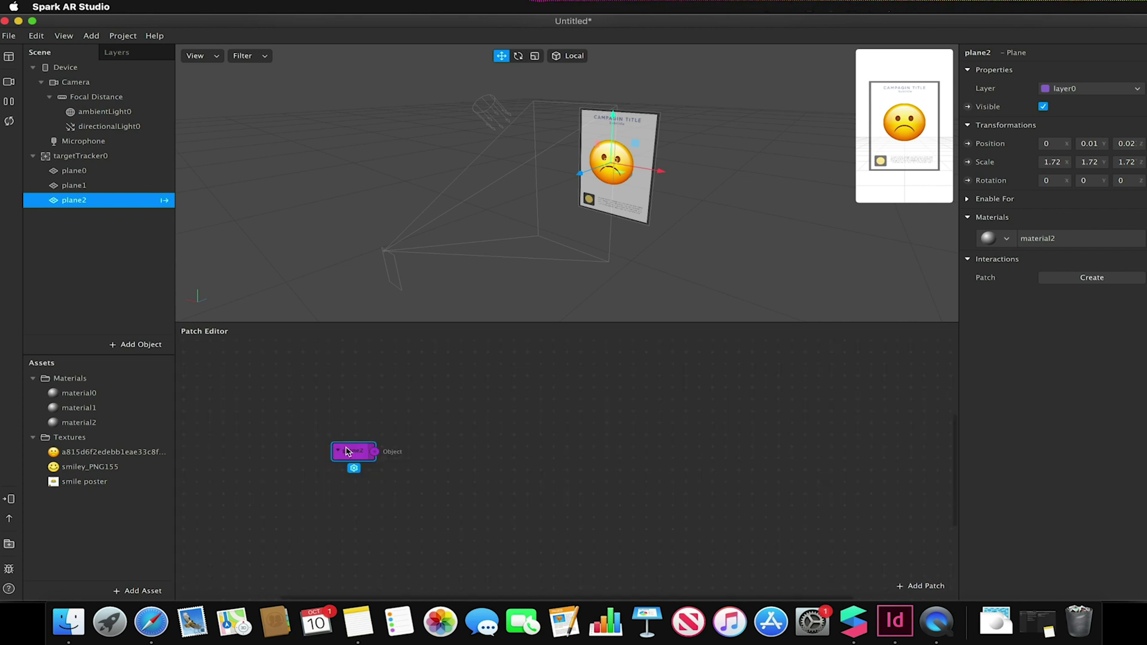
left_click(448, 452)
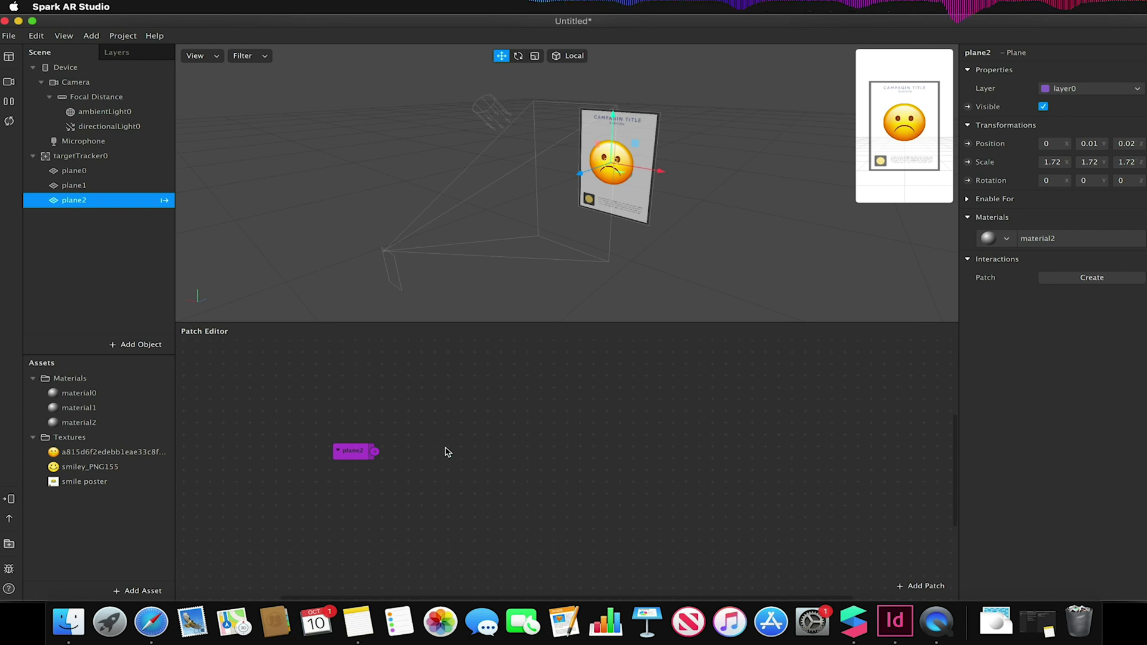
double_click(448, 452)
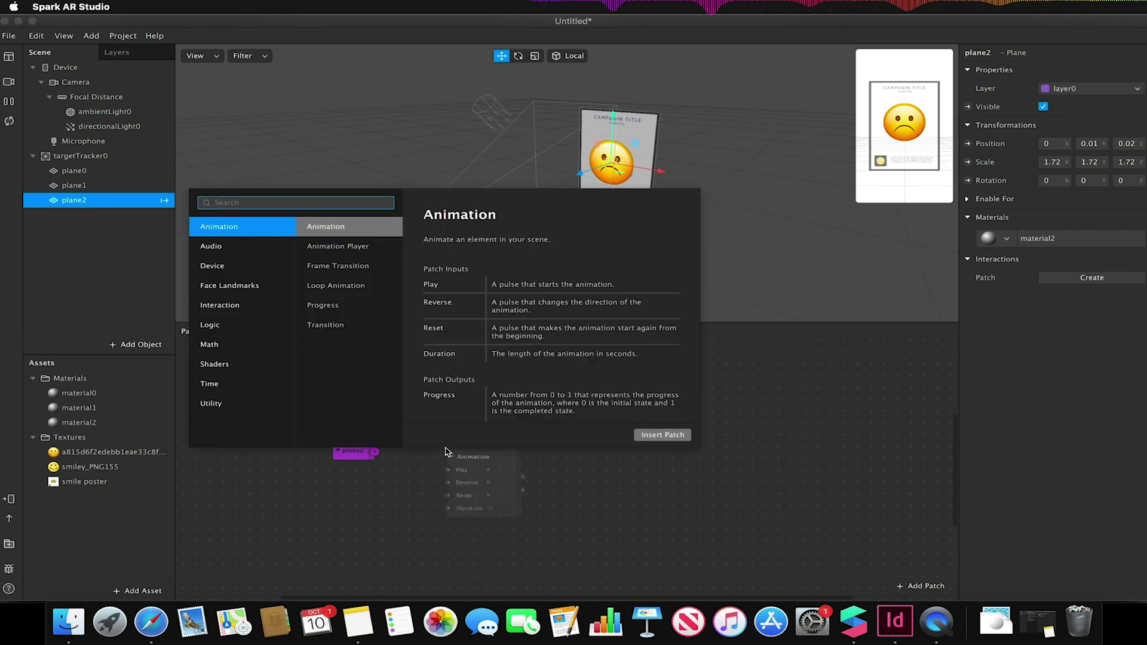
type("OBJECT")
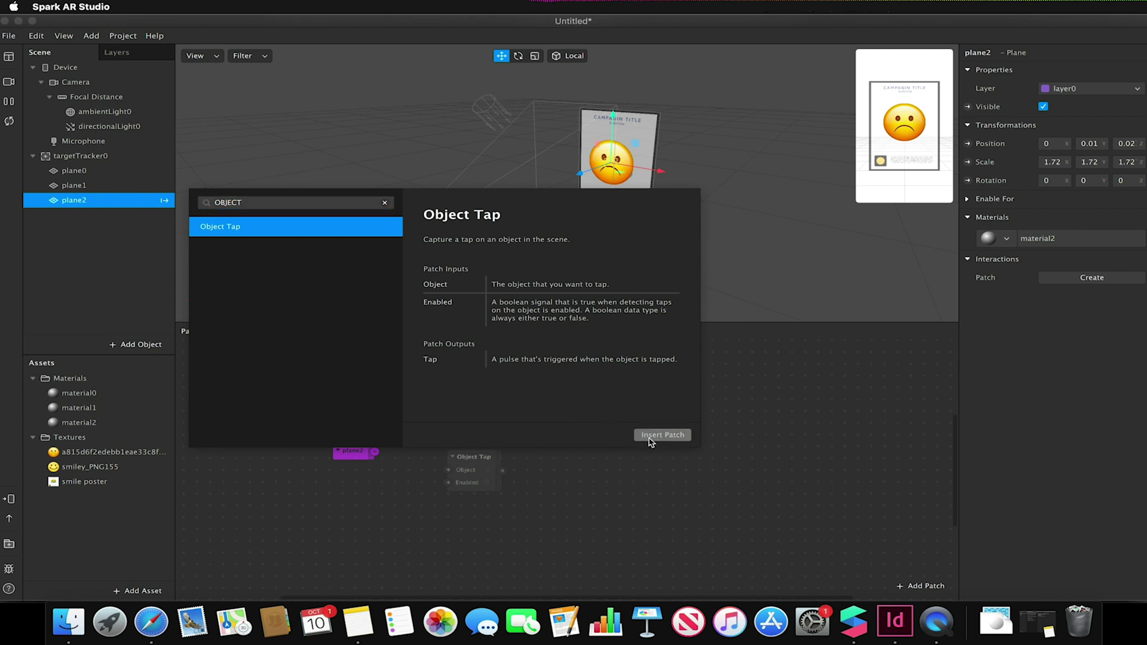
left_click(662, 435)
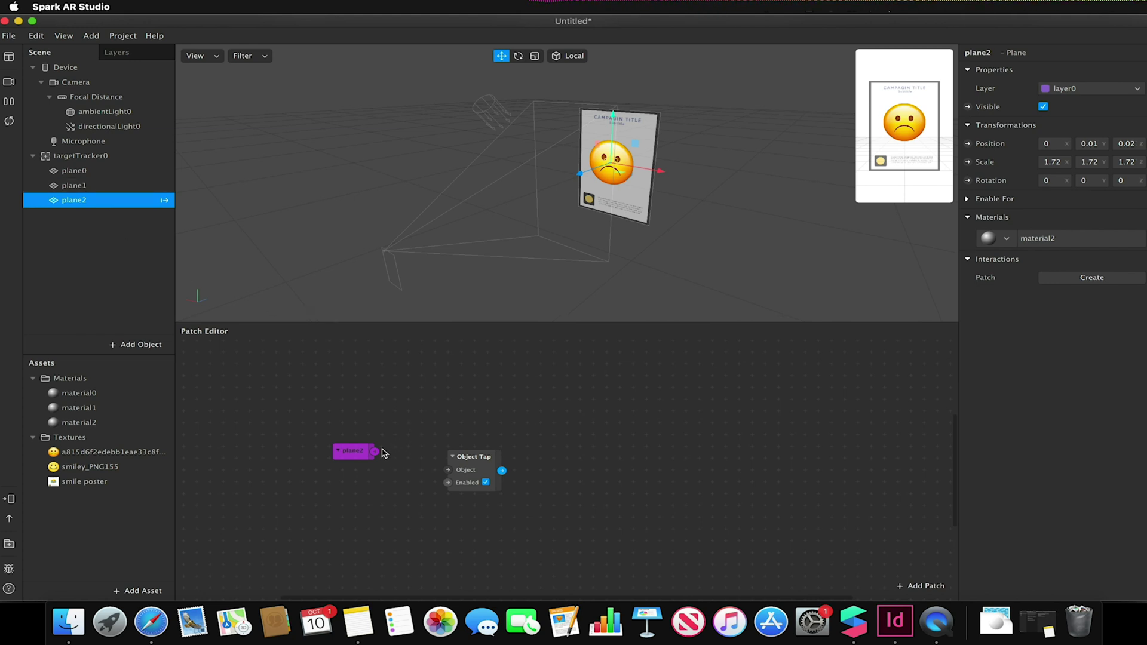
left_click_drag(375, 453, 544, 430)
Insert a Switch patch after the Object Tap patch
type("swi")
left_click(311, 227)
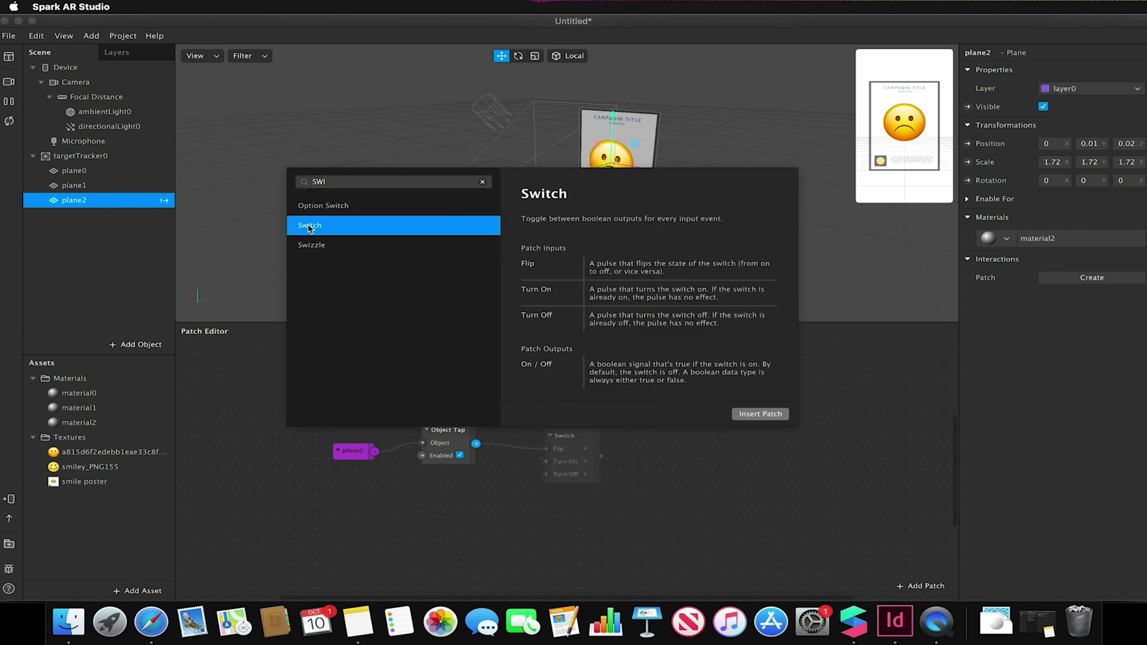
left_click(751, 413)
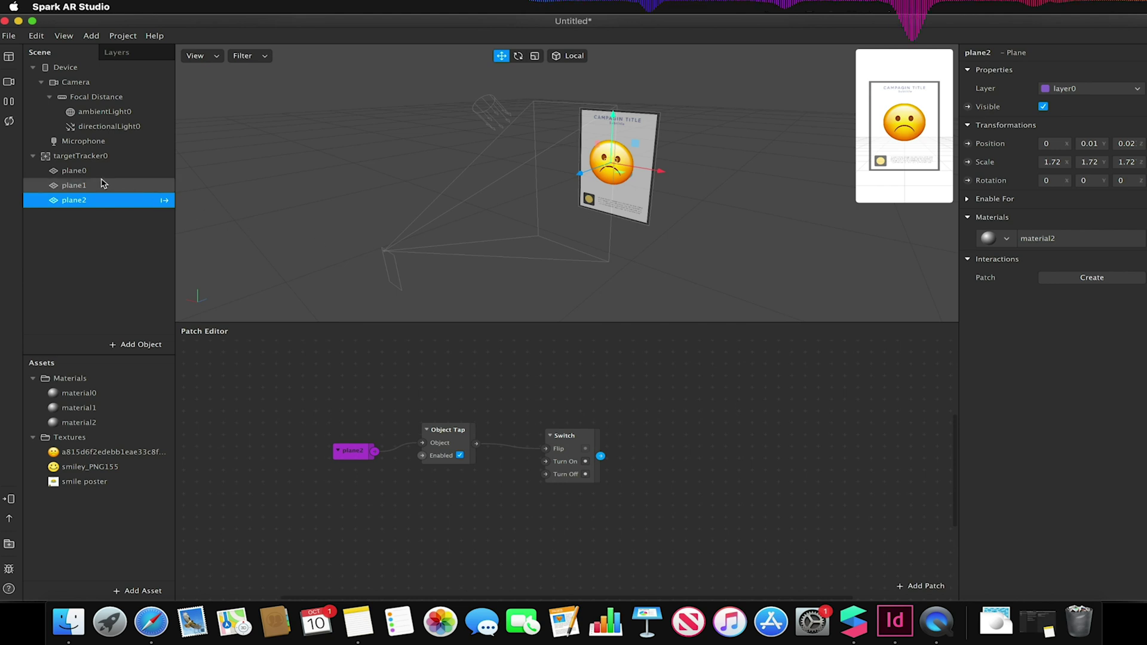
Expose plane0's and plane1's Visible properties as patches and arrange them
left_click(90, 172)
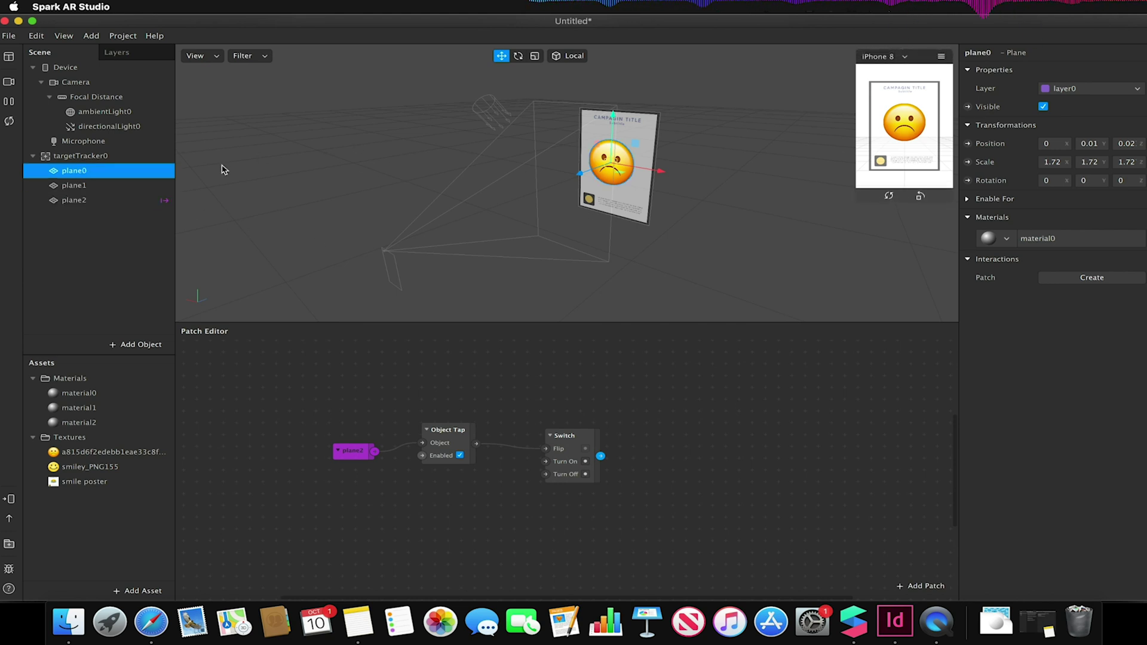
left_click(968, 106)
left_click_drag(591, 479, 721, 395)
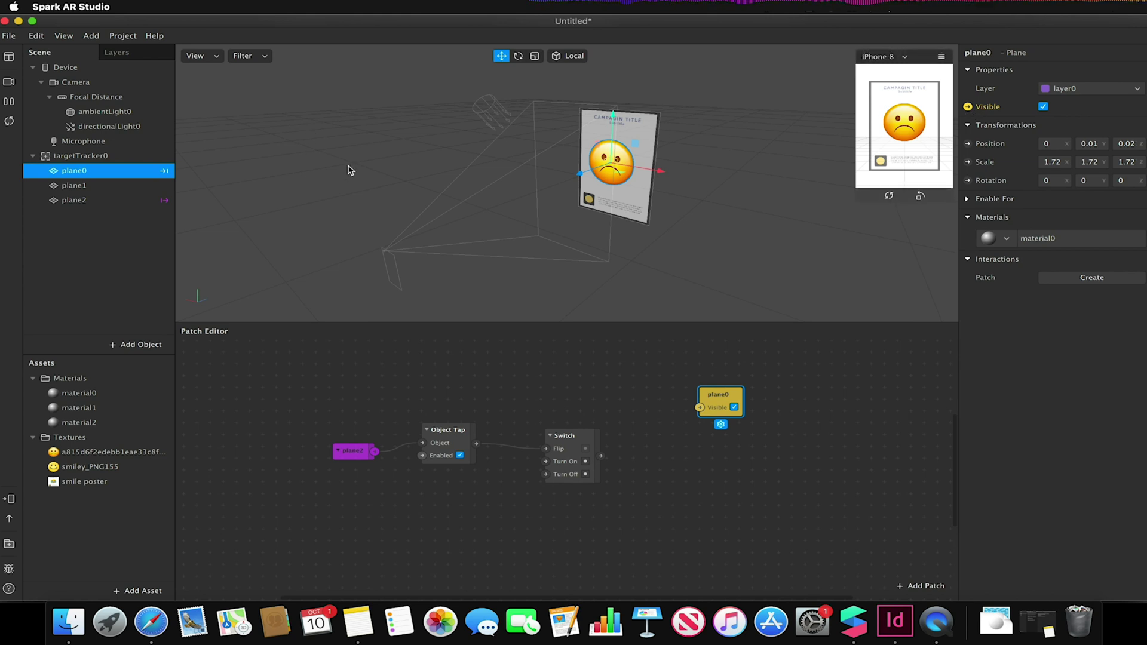
left_click(95, 190)
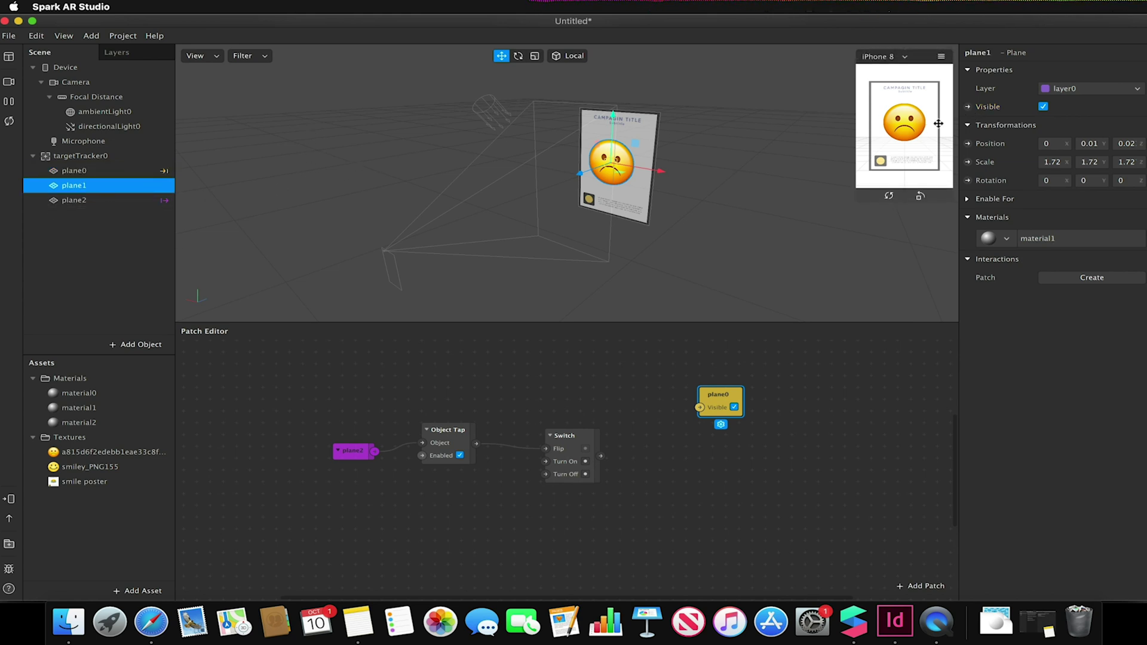
left_click(968, 107)
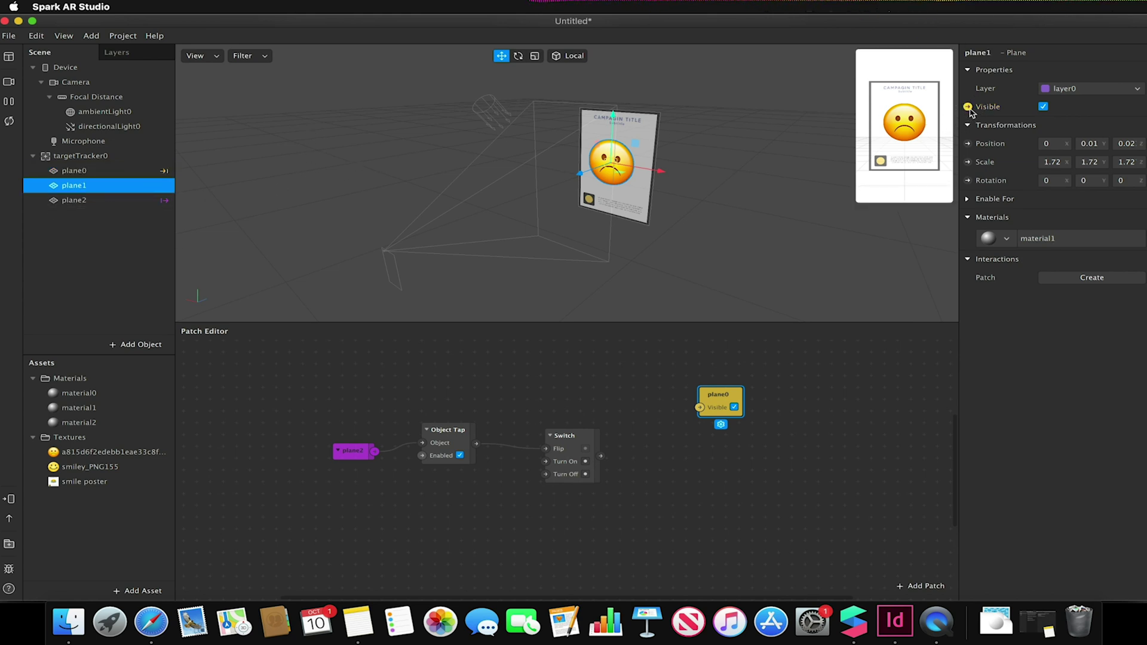
left_click_drag(593, 477, 724, 475)
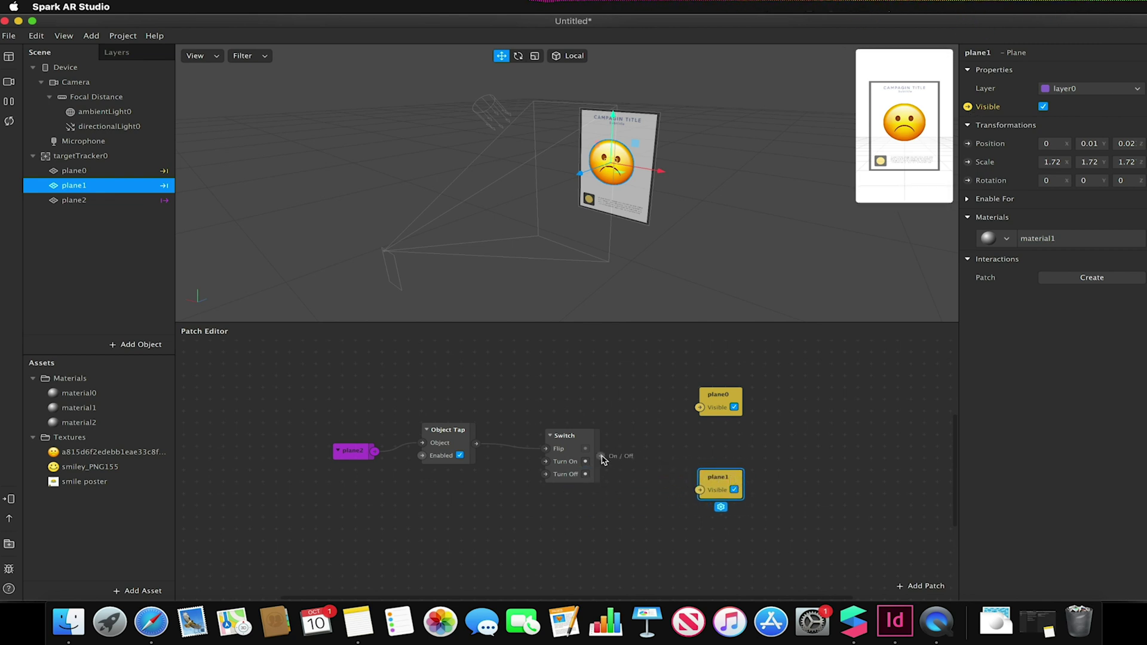
Wire Switch to plane1 Visible directly, and to plane0 Visible through a Not patch
left_click(601, 457)
left_click_drag(601, 458, 700, 491)
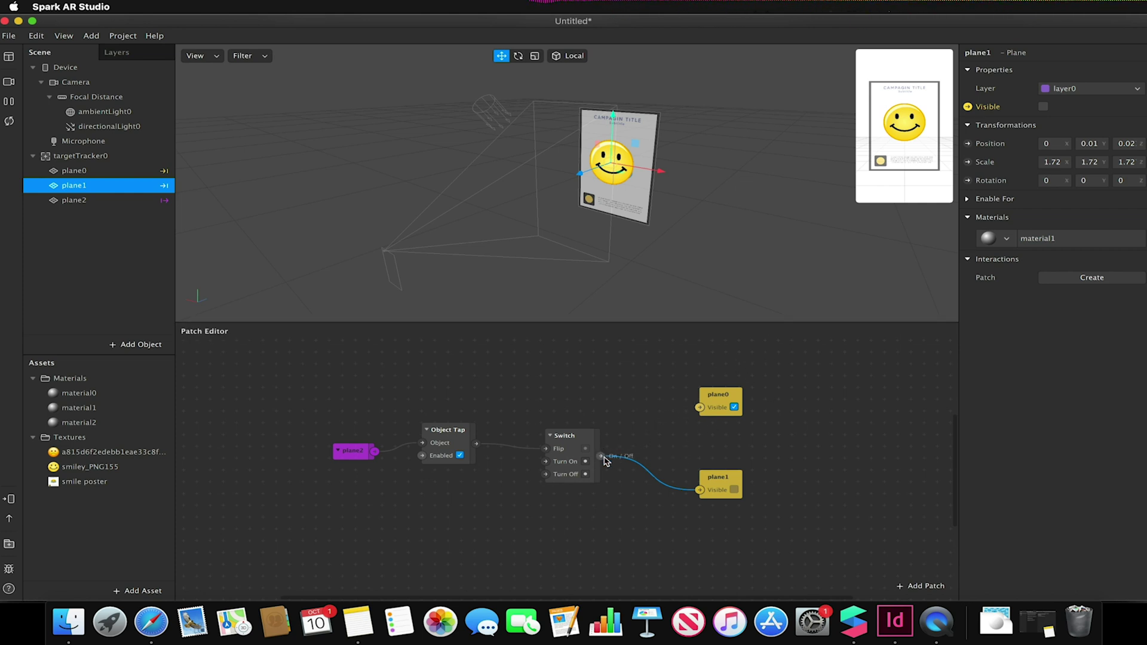
left_click_drag(601, 457, 640, 384)
type("NOT")
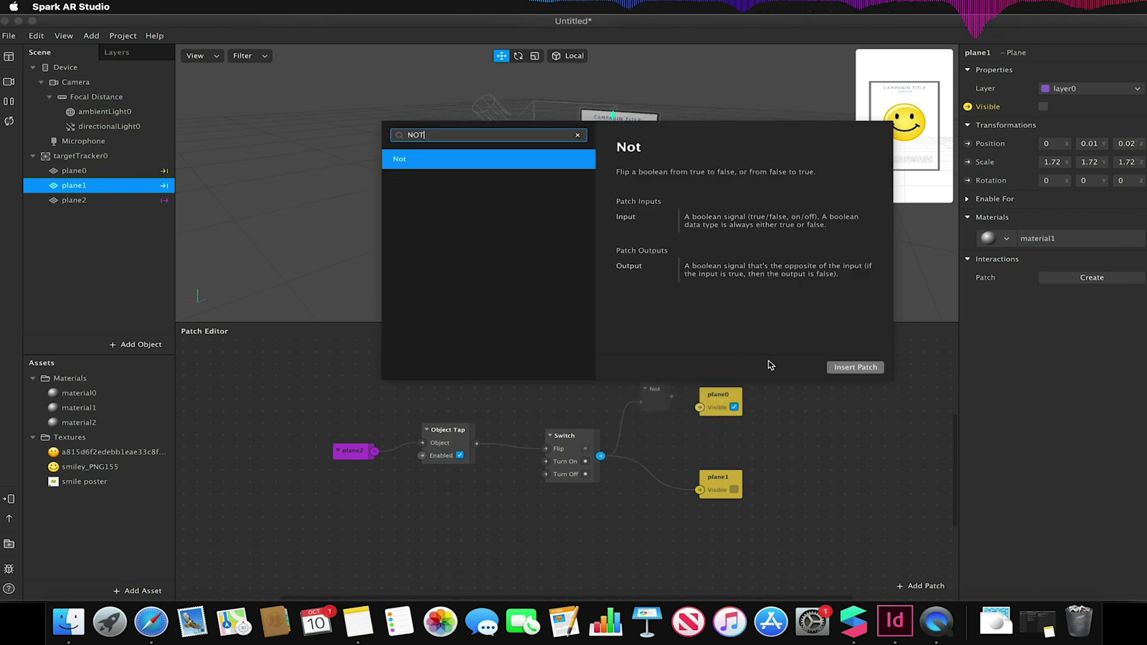
left_click(849, 366)
left_click_drag(671, 398, 700, 409)
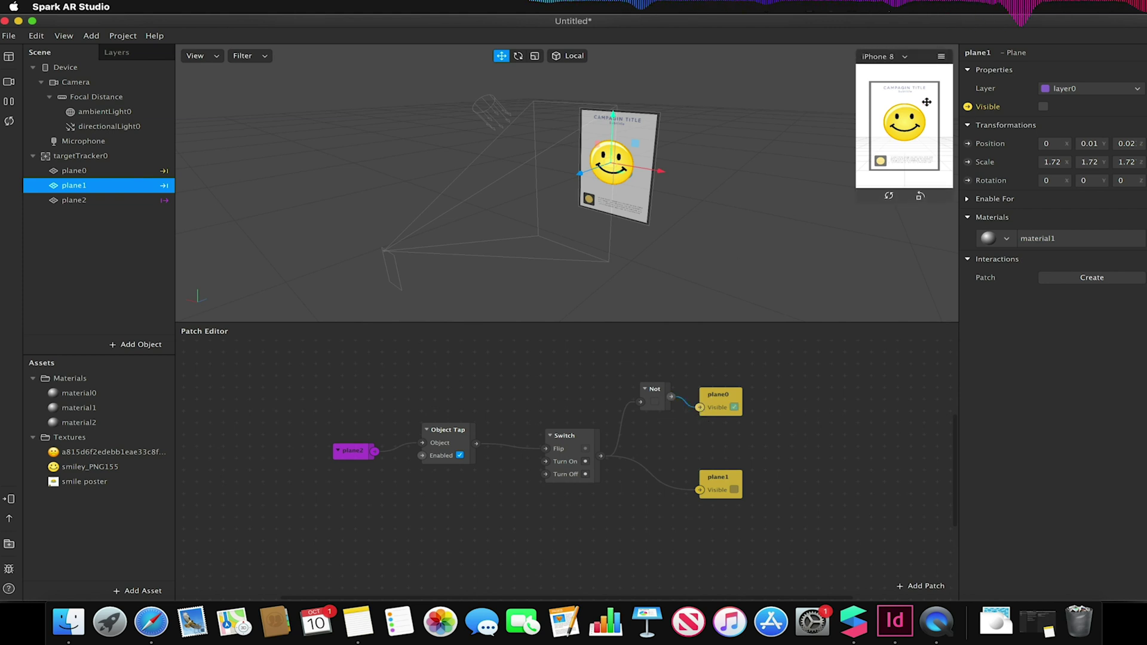
Enable Simulate Touch and tap the poster repeatedly to toggle smiley and sad face
left_click(943, 58)
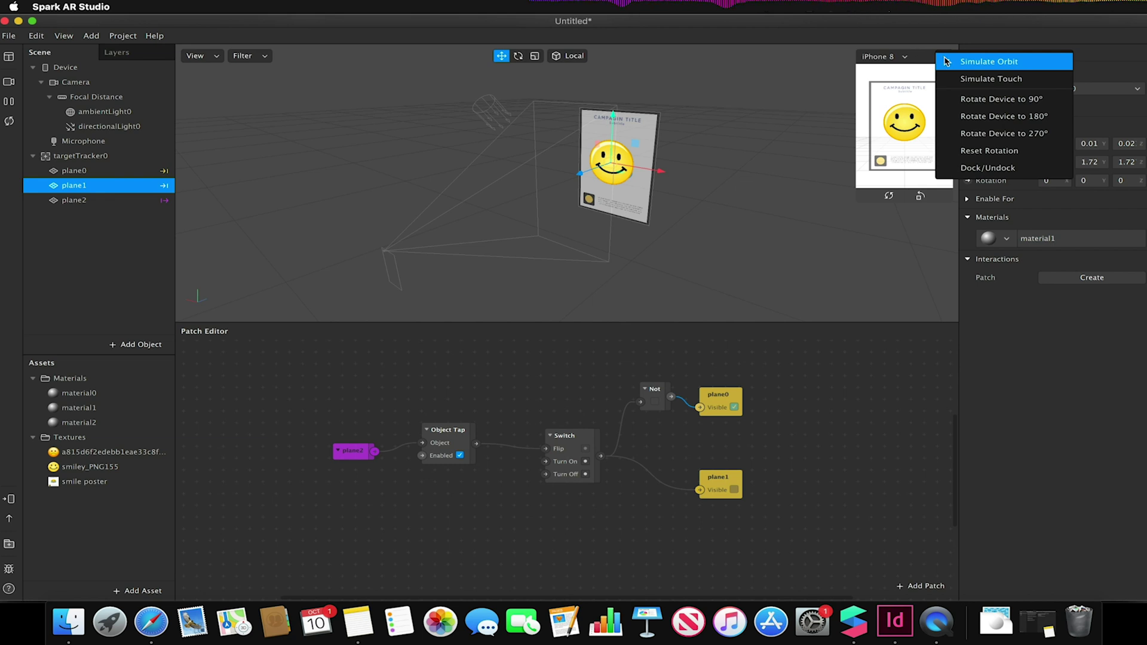
left_click(974, 81)
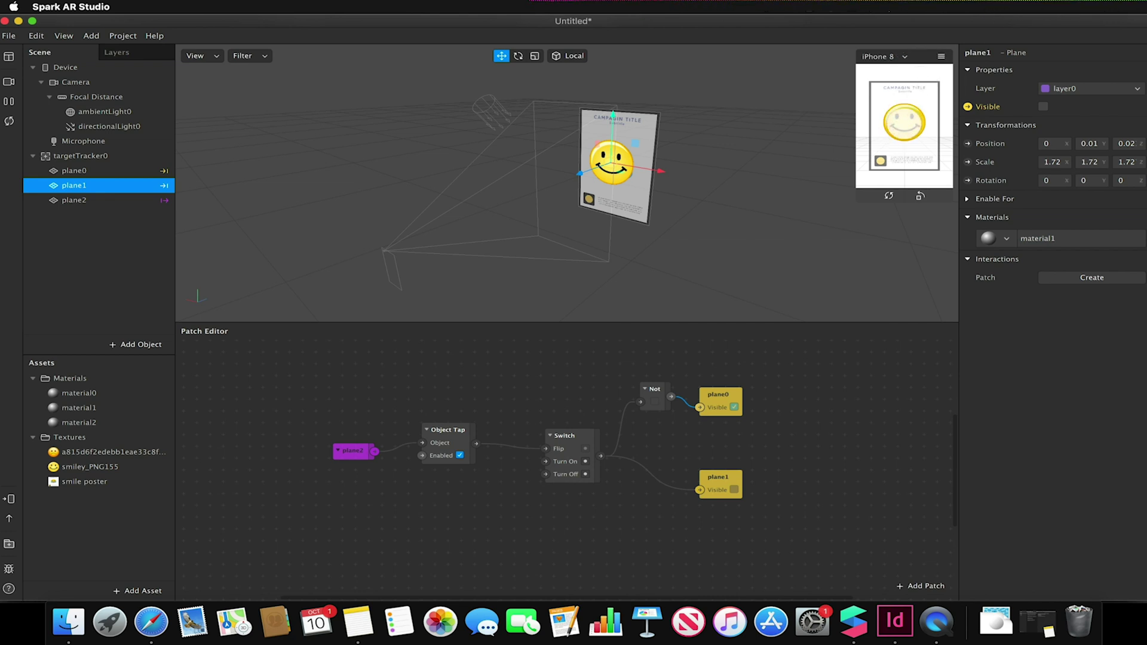
left_click(904, 122)
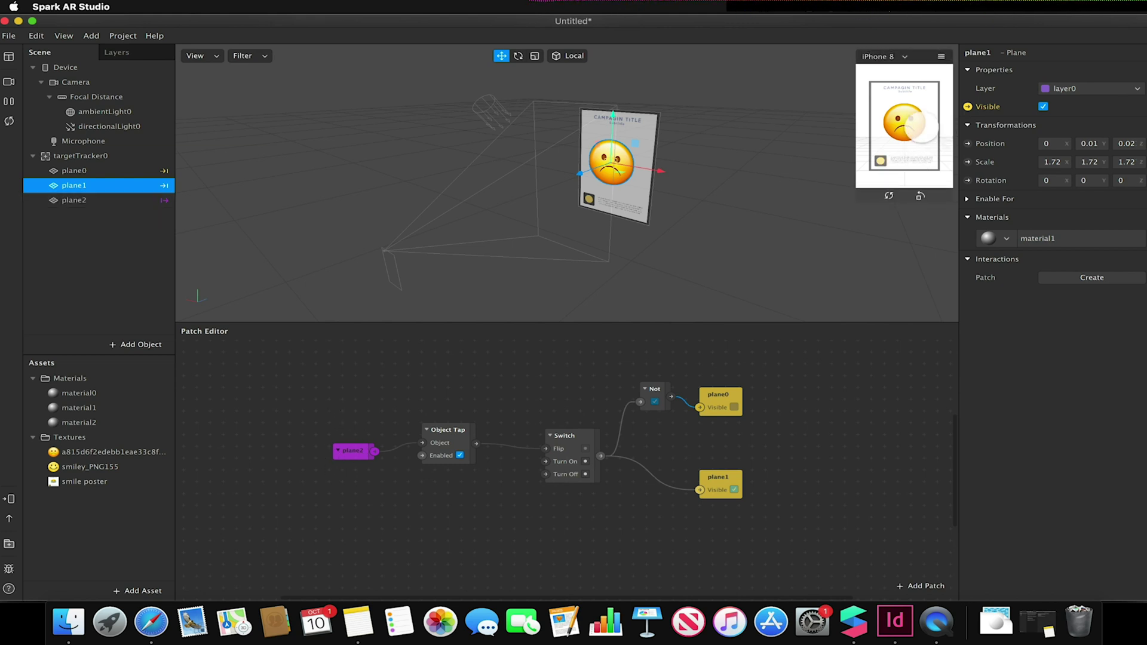
left_click(902, 123)
left_click(903, 124)
left_click(903, 124)
left_click(902, 123)
left_click(903, 124)
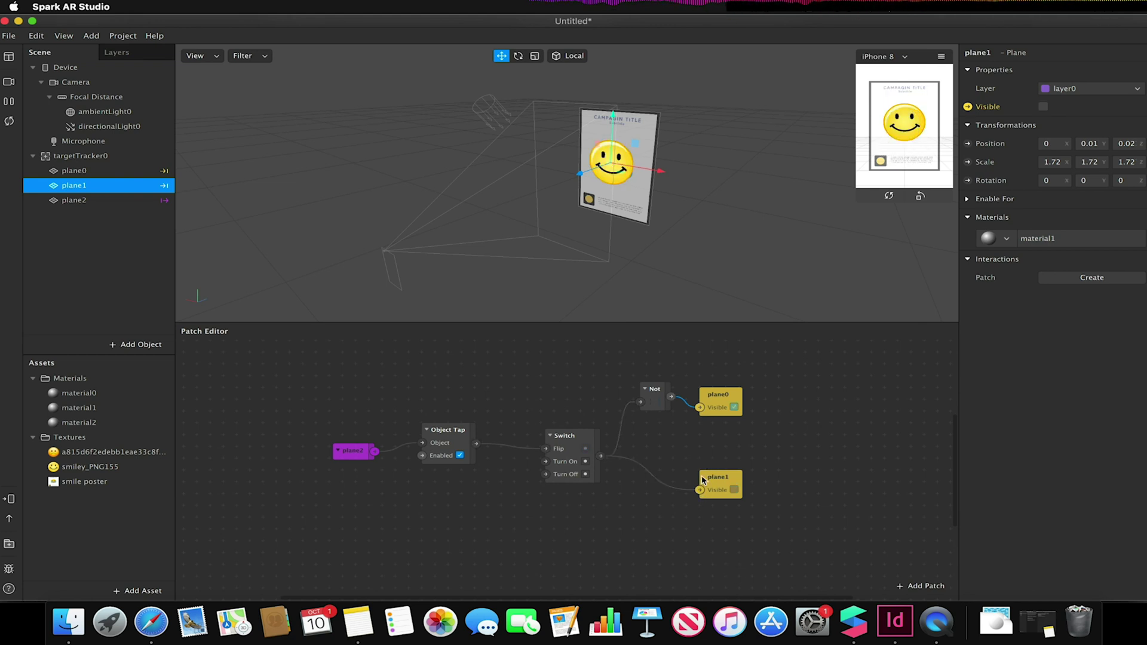
left_click(903, 124)
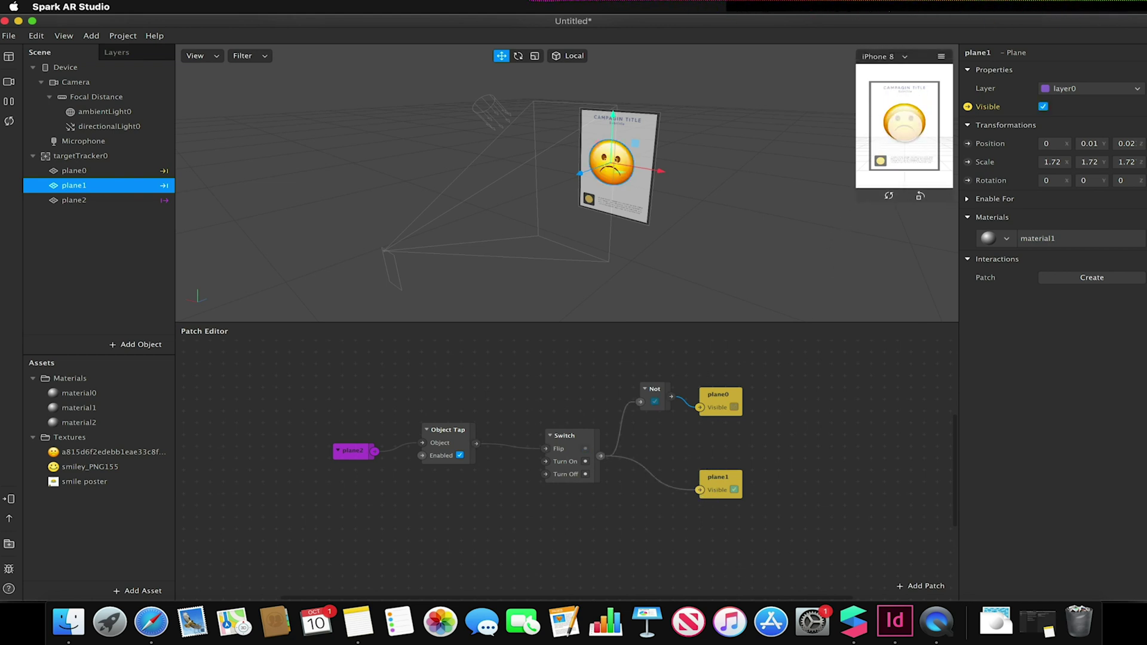
left_click(903, 123)
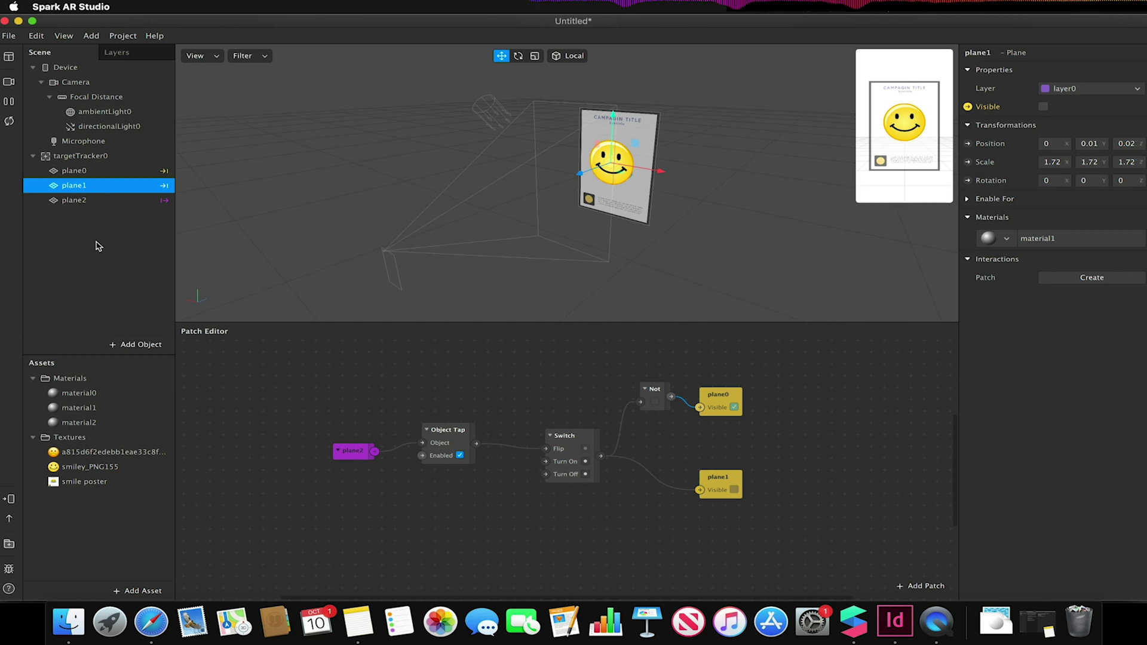
Add a 2D text object reading 'HELLO WORLD'
left_click(123, 345)
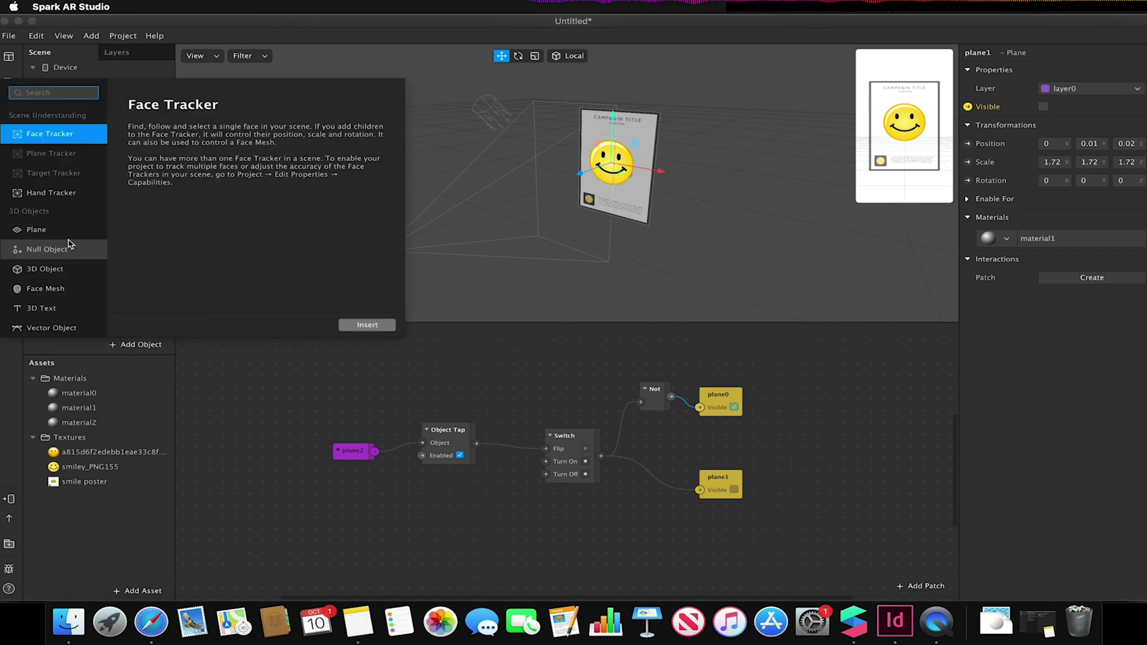
scroll(60, 242, "down", 5)
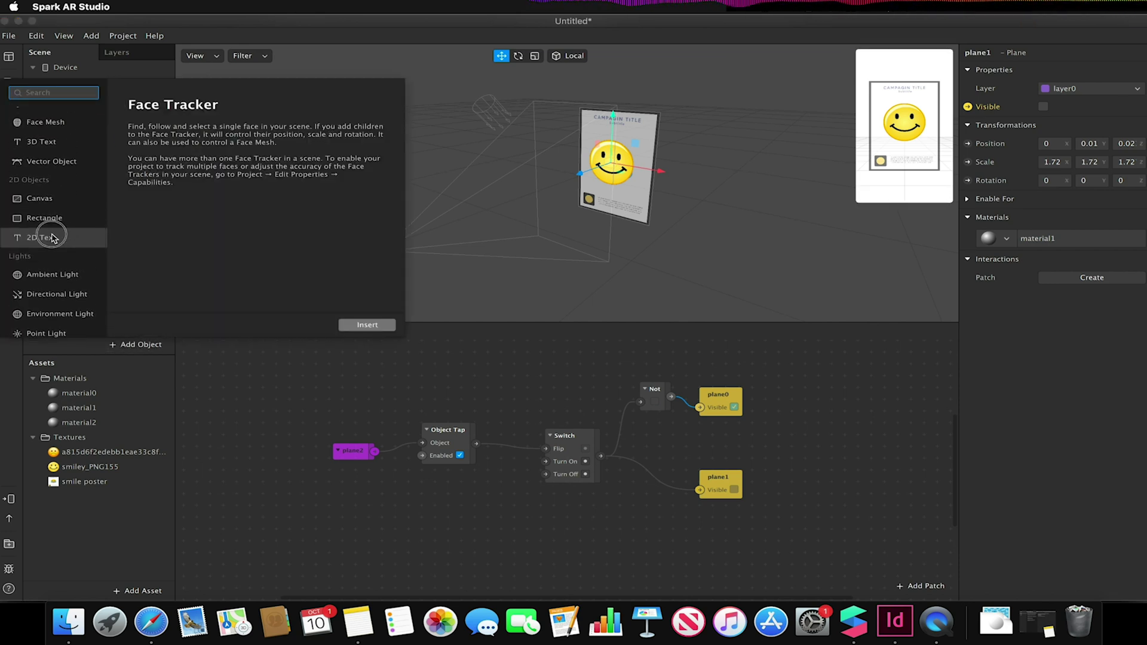
left_click(53, 238)
left_click(366, 325)
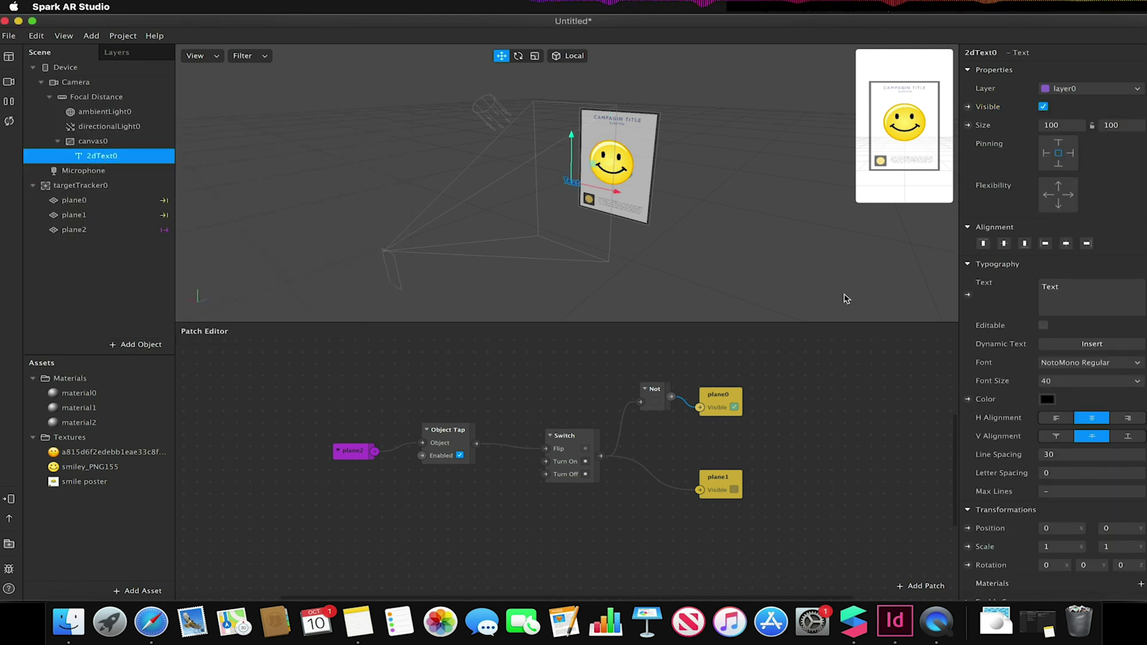
mouse_move(852, 141)
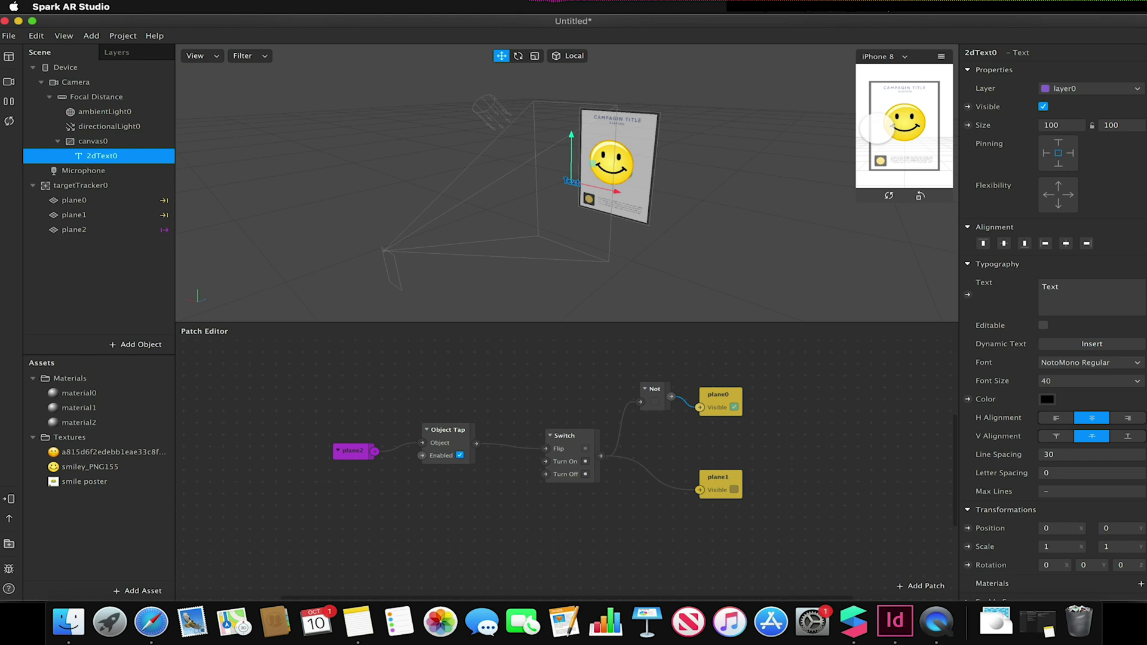
left_click(1038, 287)
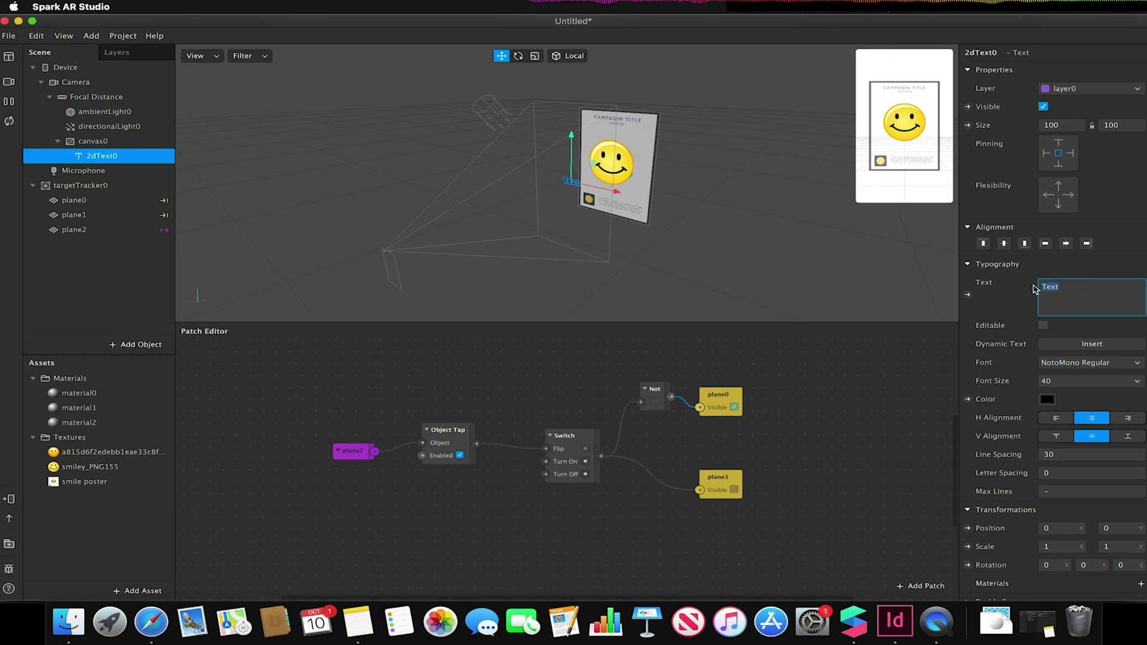
type("HELLO")
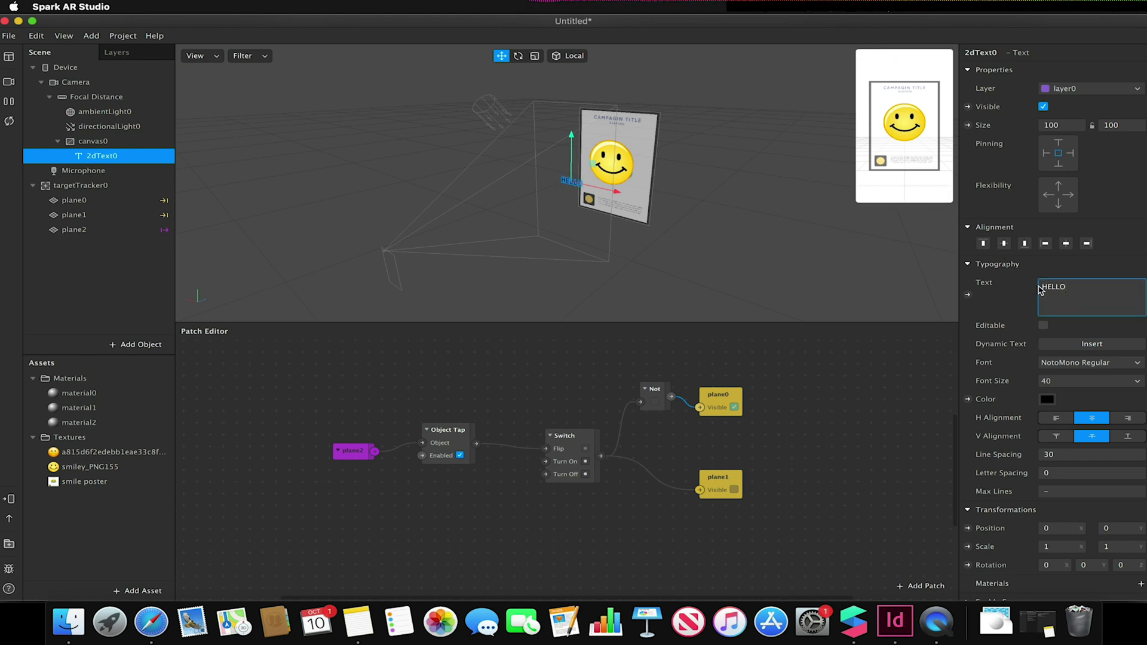
type(" WORLD")
key("Return")
Center the HELLO WORLD text and move it down below the poster
left_click(119, 186)
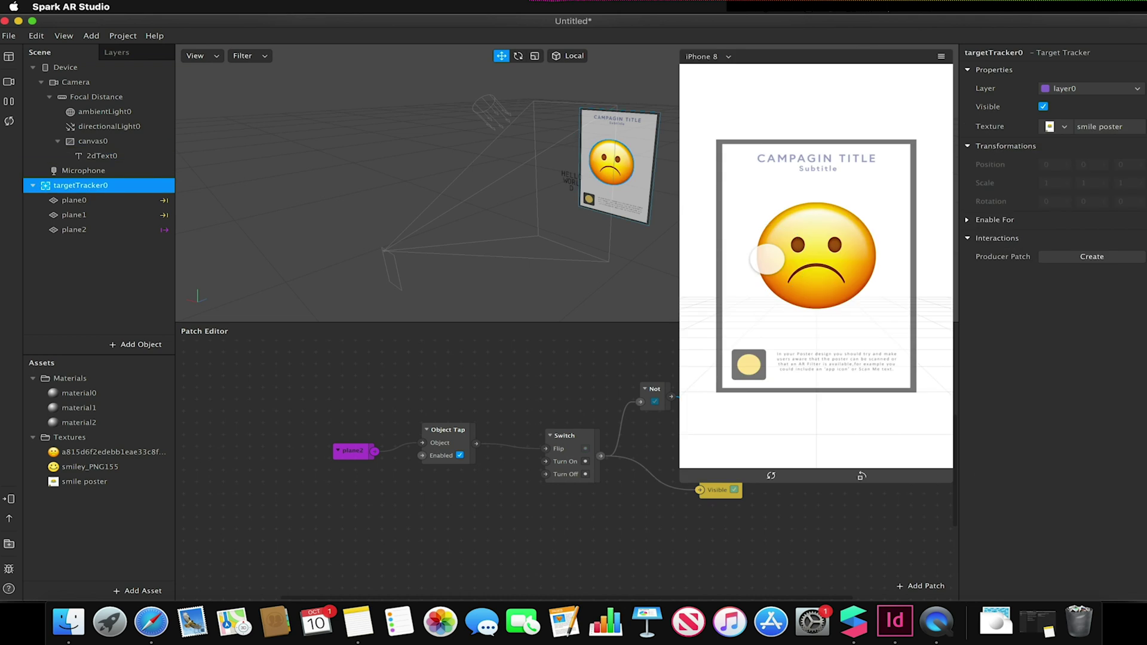
left_click(122, 158)
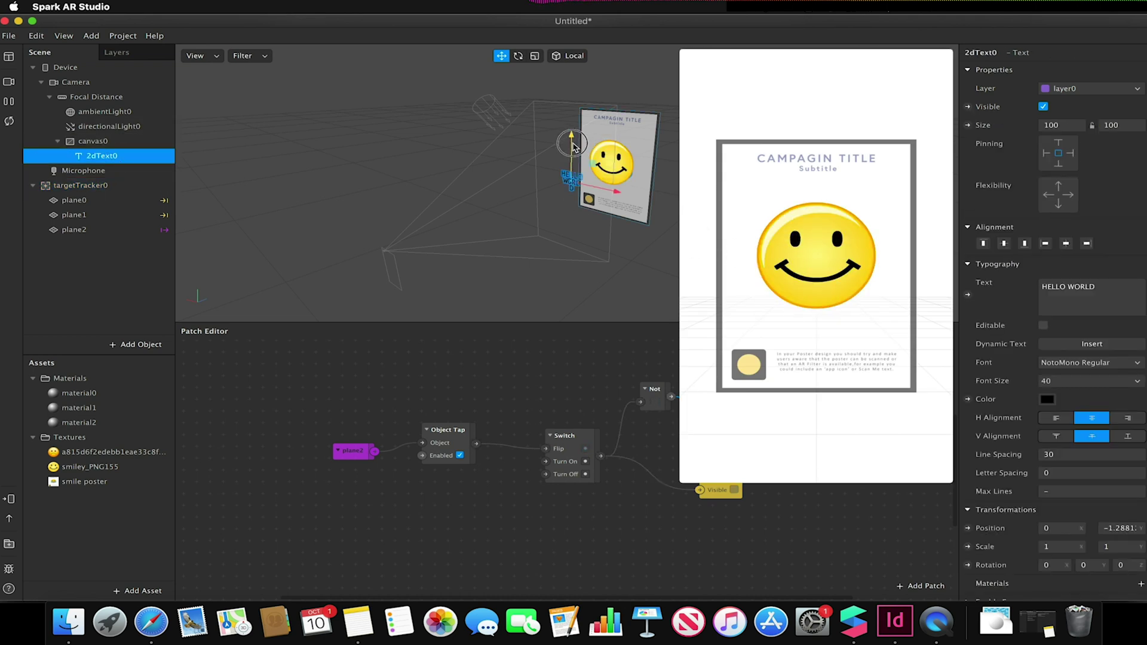
left_click_drag(573, 142, 570, 206)
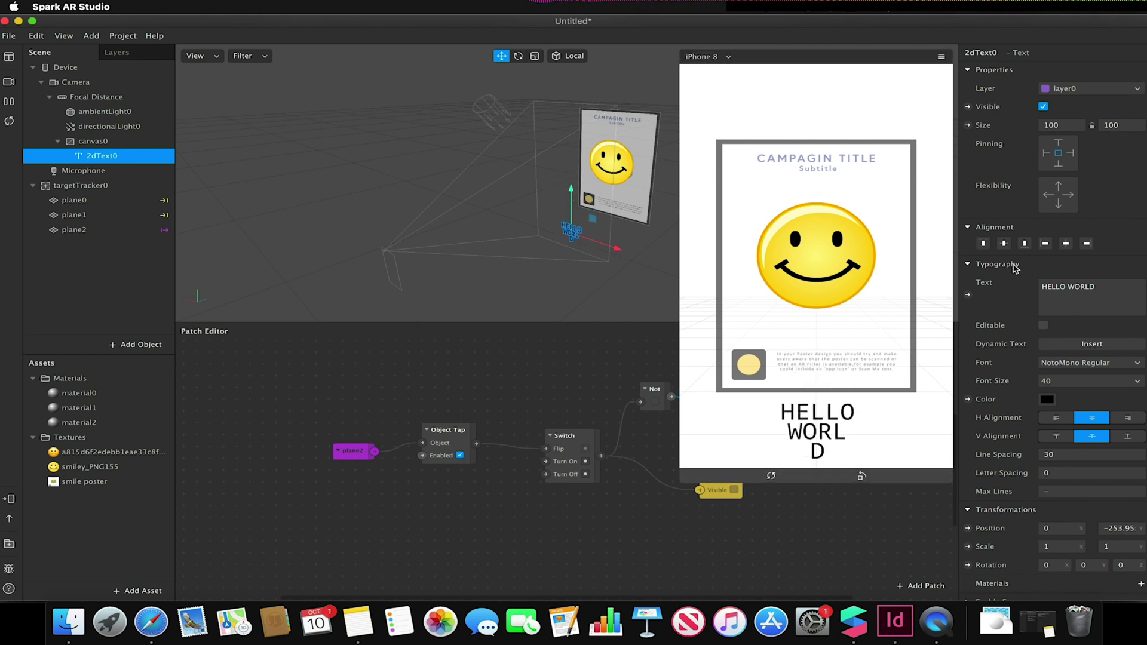
left_click(1005, 245)
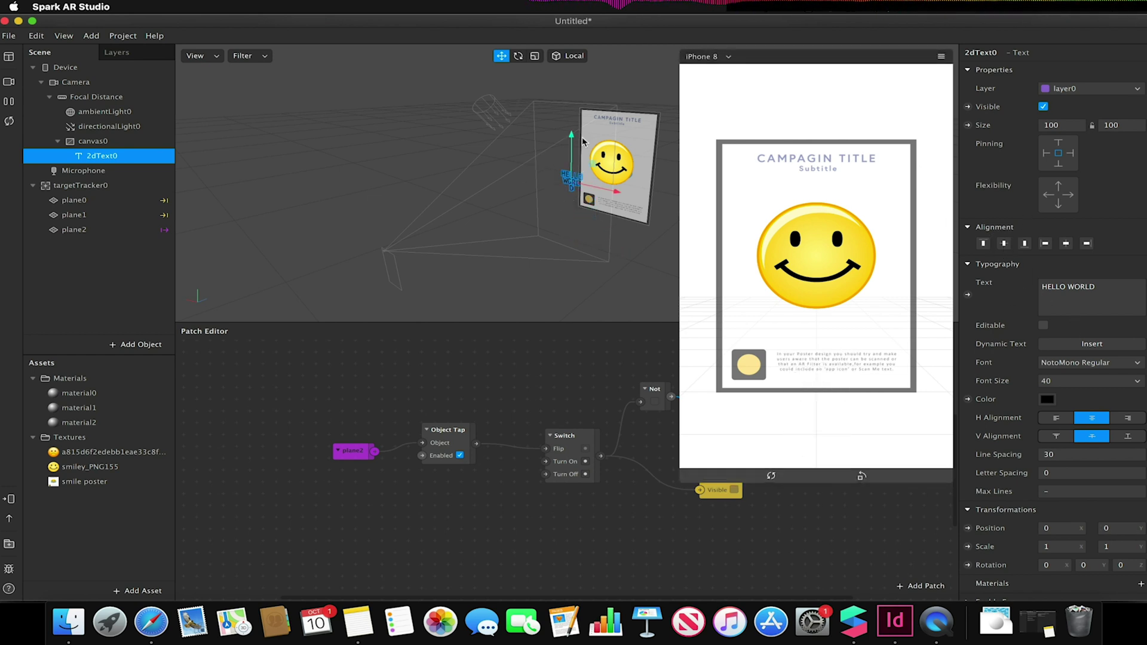
left_click_drag(571, 137, 569, 192)
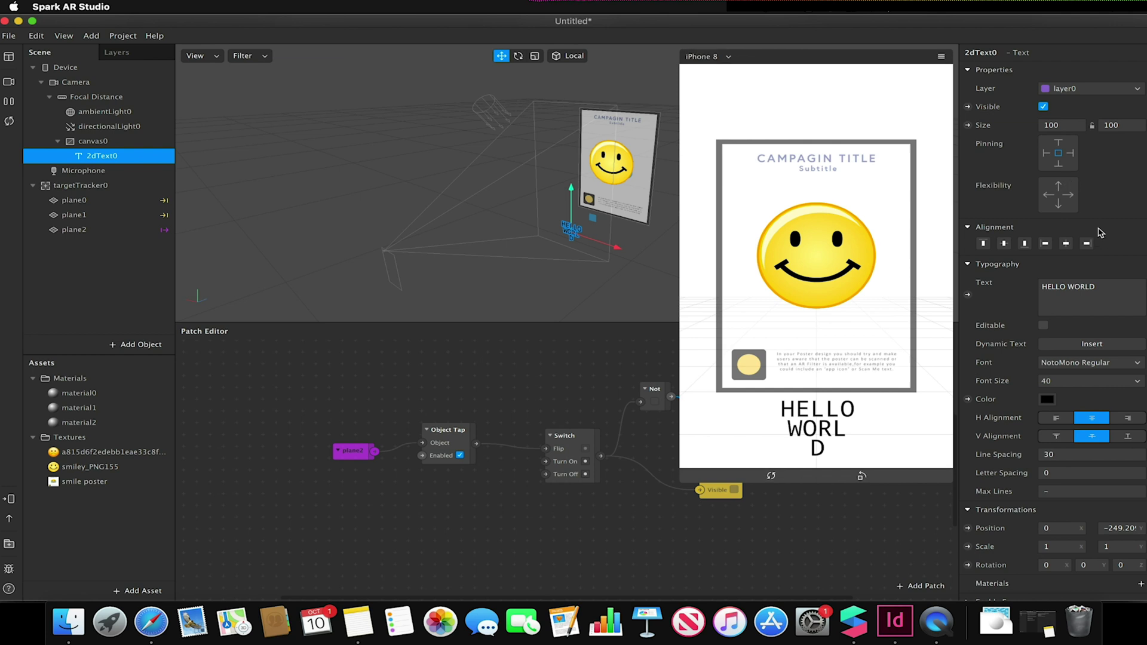
Set the text width to Fill so HELLO WORLD fits one line at 375 wide
left_click(1039, 125)
left_click(1063, 144)
left_click(1051, 125)
left_click(1056, 144)
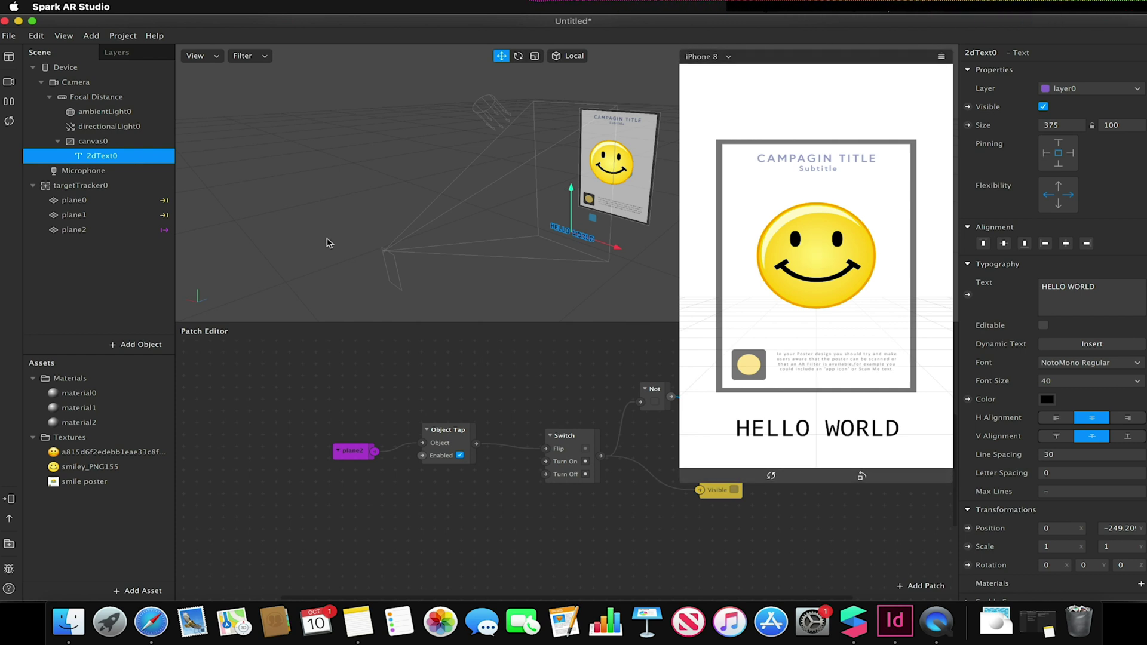
left_click(824, 245)
left_click(827, 242)
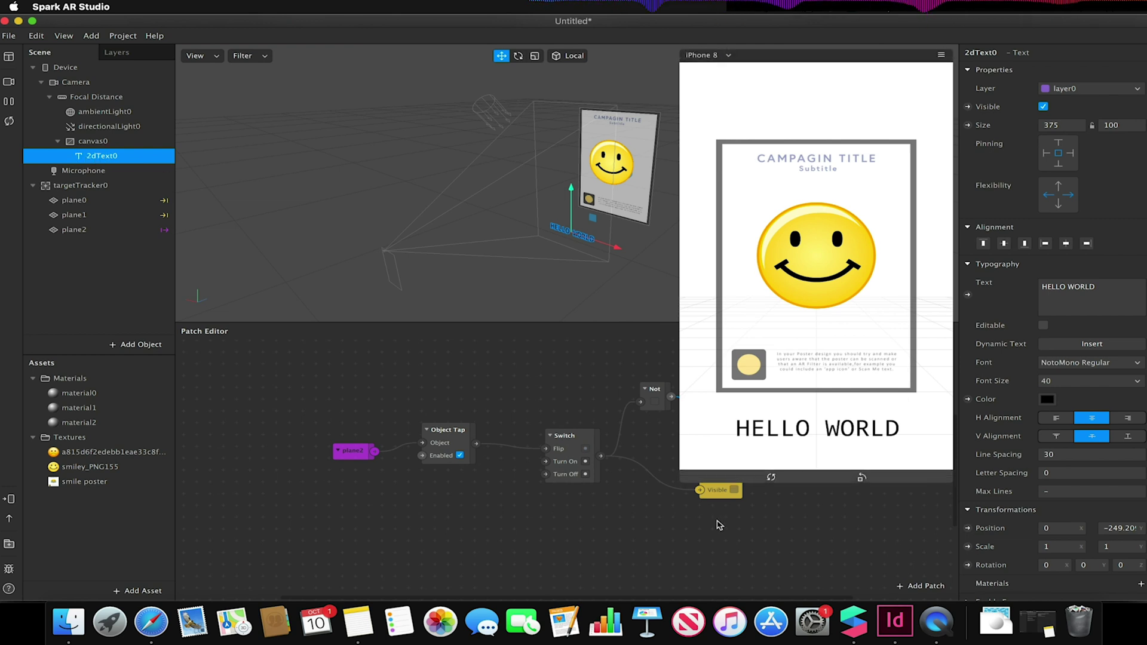
Expose 2dText0's Visible as a patch and drive it from the Not output
left_click(688, 475)
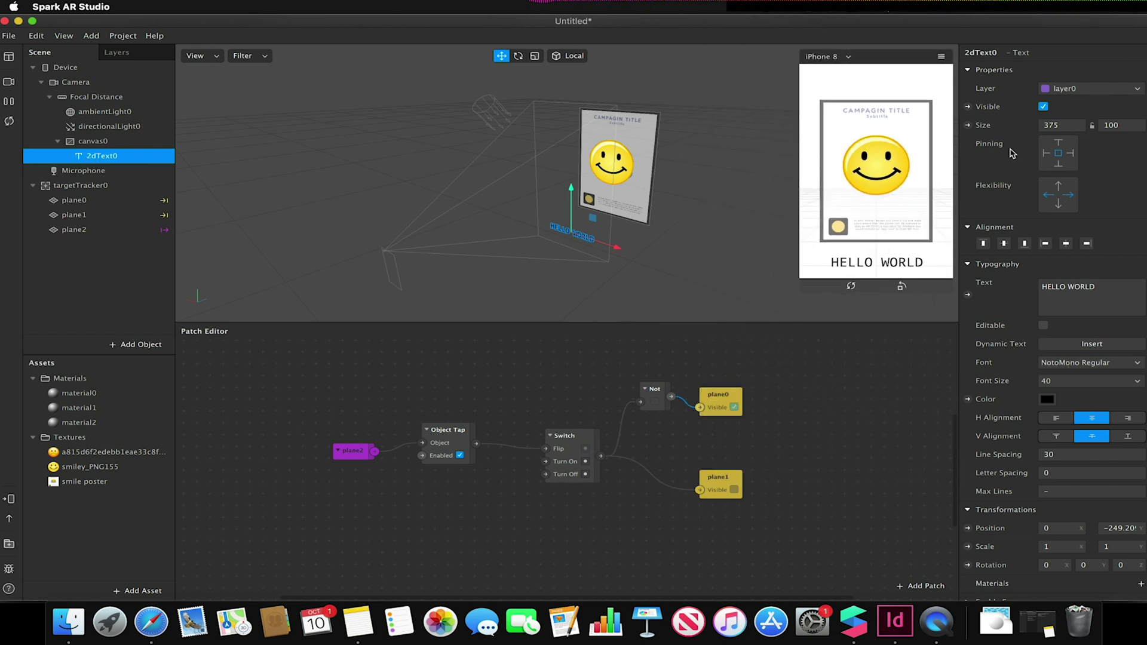
left_click(968, 107)
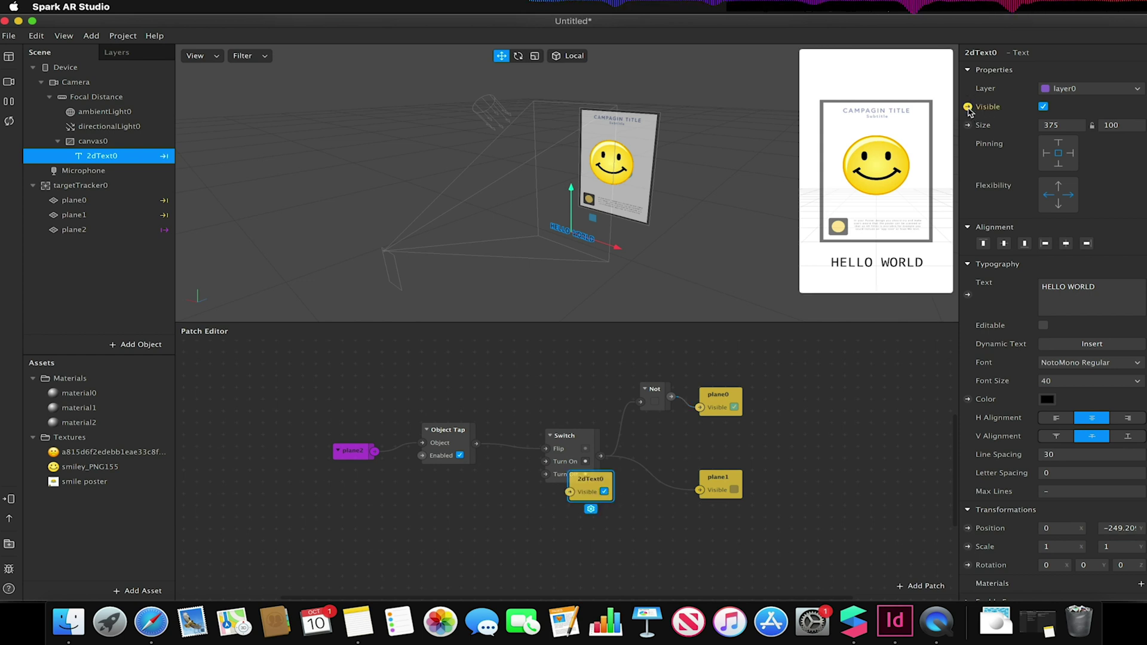
left_click_drag(594, 481, 807, 434)
left_click_drag(600, 457, 801, 492)
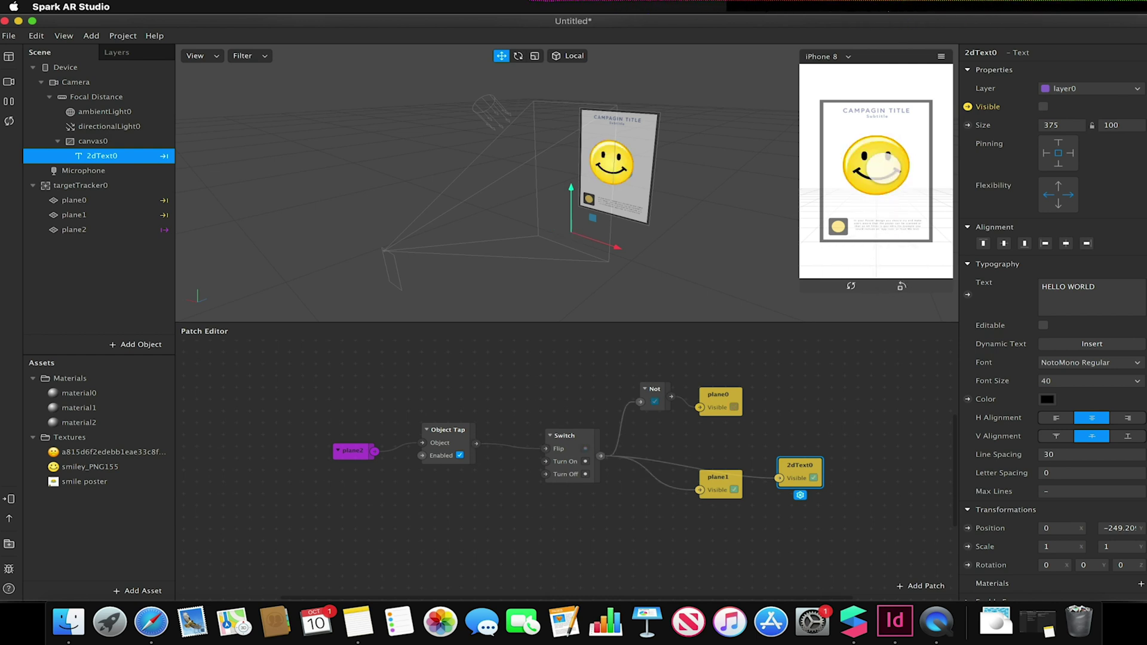
left_click_drag(783, 462, 795, 428)
left_click_drag(671, 396, 726, 348)
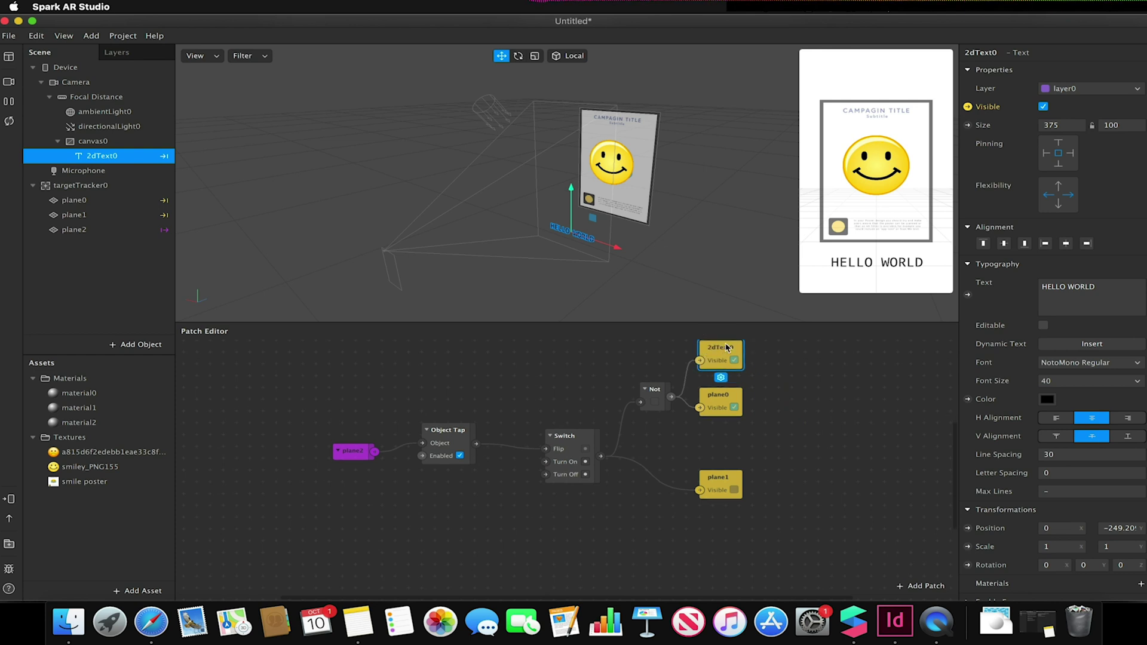
Tap the poster several times to confirm HELLO WORLD toggles with the smiley
left_click(875, 161)
left_click(875, 158)
left_click(874, 150)
left_click(873, 154)
left_click(874, 155)
left_click(874, 155)
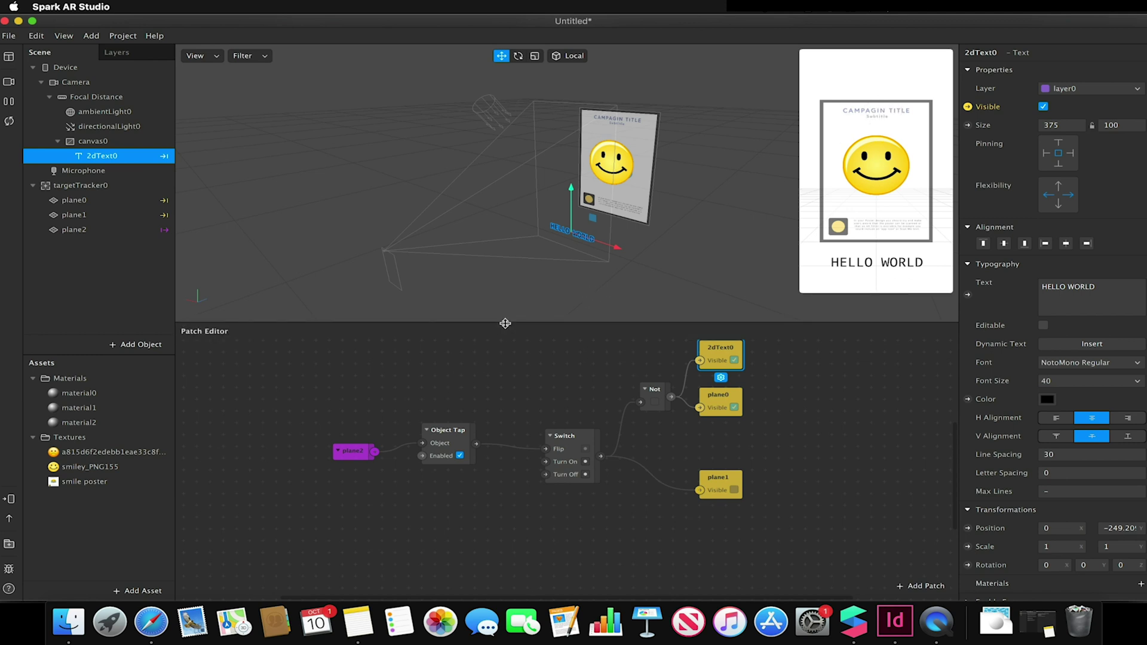
mouse_move(505, 323)
left_mouse_down()
mouse_move(507, 267)
mouse_move(508, 313)
left_mouse_up()
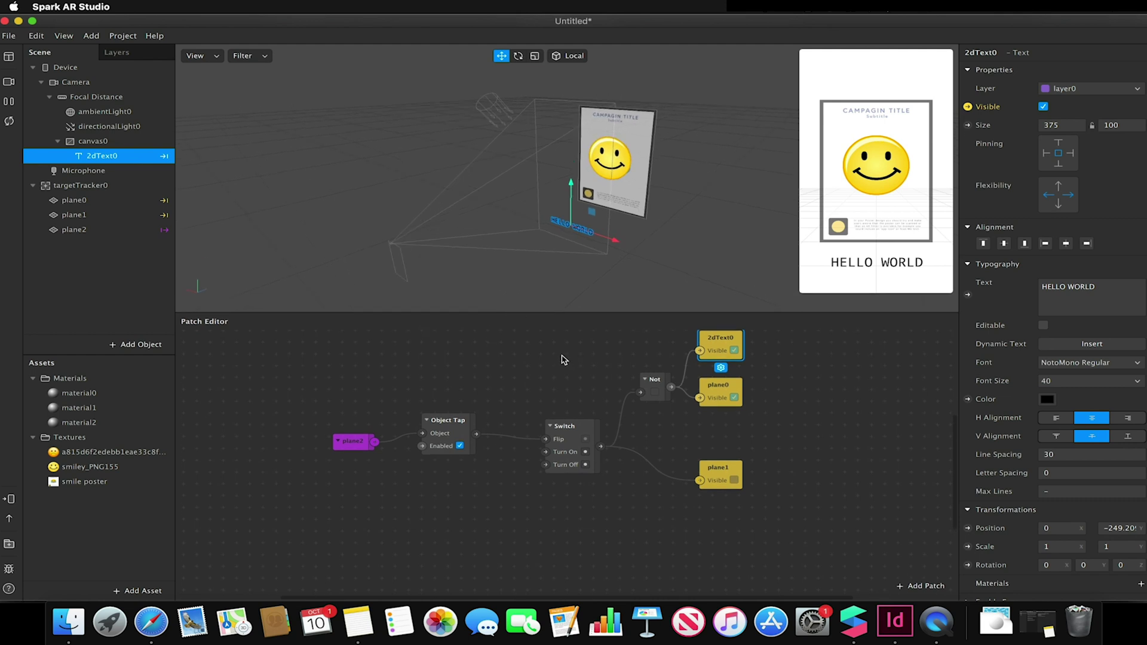